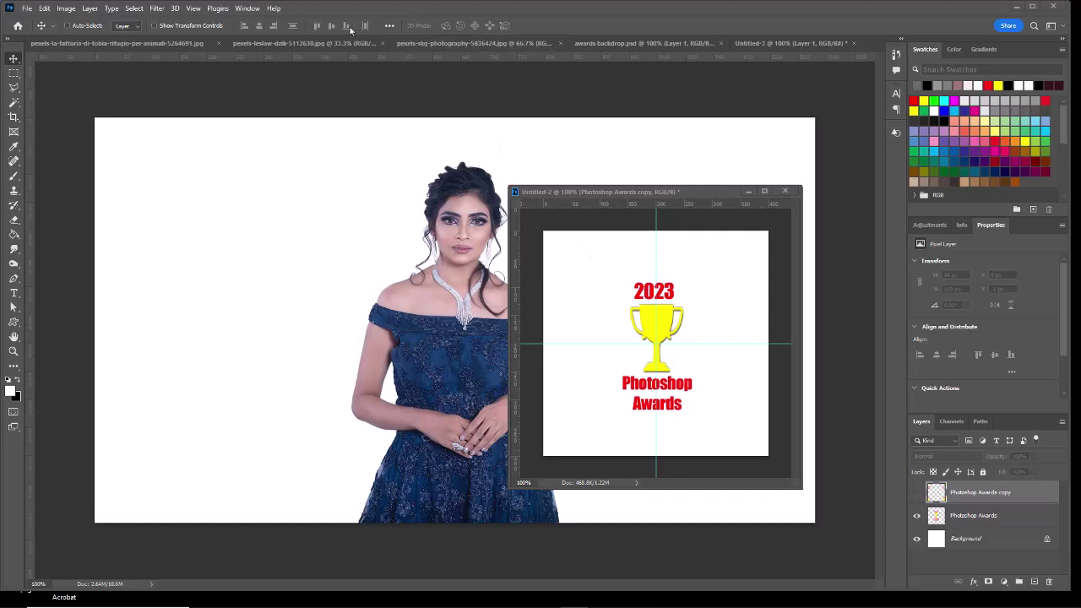
- Look up the trophy in the Banners and Awards group of the custom shapes
key(u)
click(452, 25)
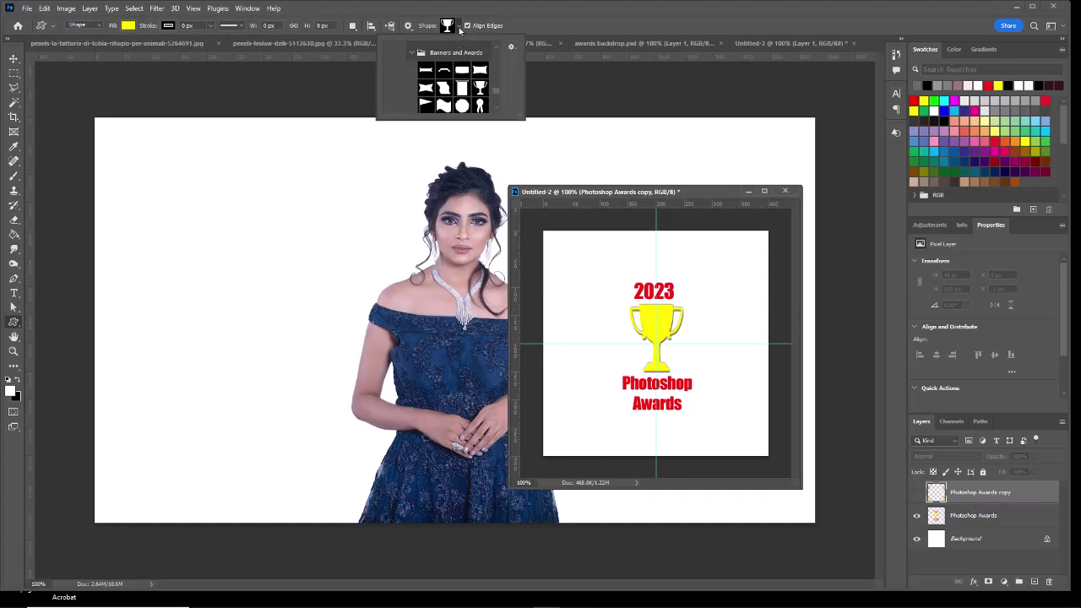
click(461, 27)
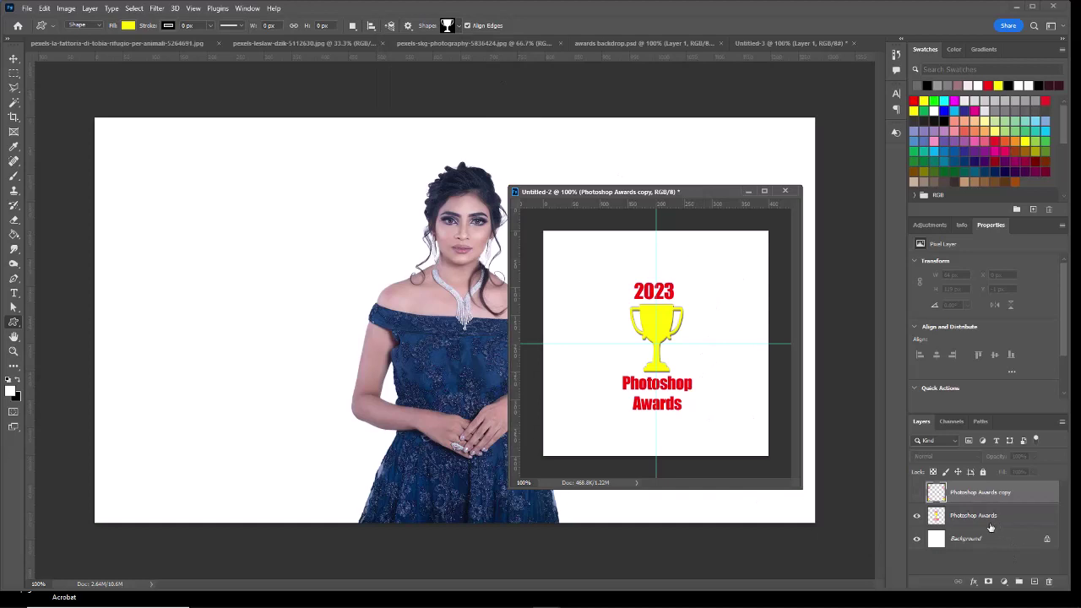
- Duplicate the Photoshop Awards layer and move the upper-left quarter of the graphic into the canvas's lower-right corner
drag(973, 519, 1034, 581)
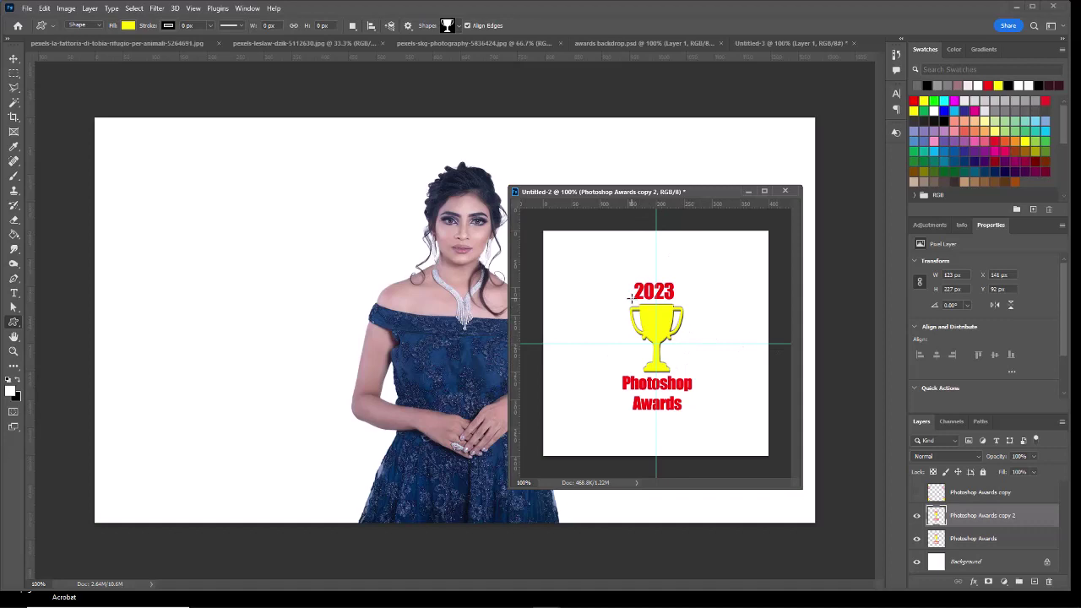
click(14, 75)
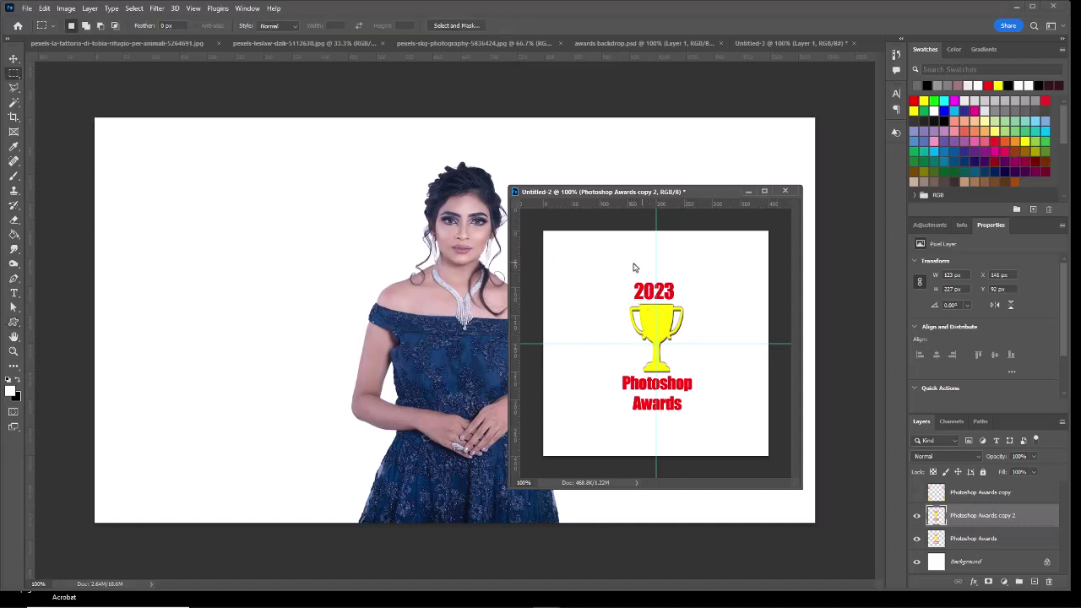
drag(620, 271, 656, 344)
key(ctrl)
drag(651, 322, 764, 434)
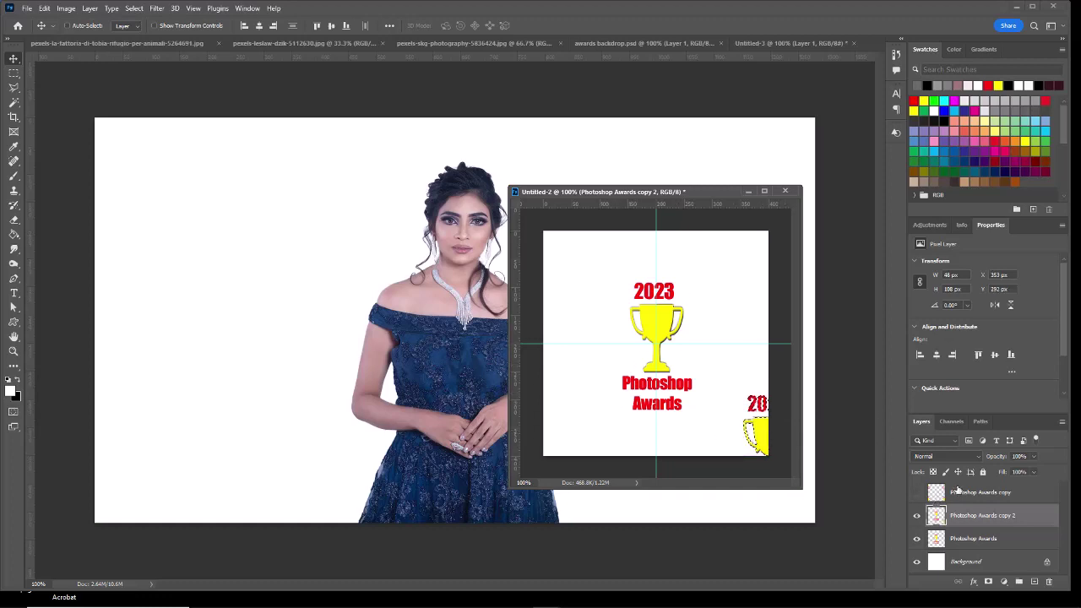
- Hide the Photoshop Awards copy 2 and Background layers and show the Photoshop Awards copy layer
click(917, 517)
click(918, 493)
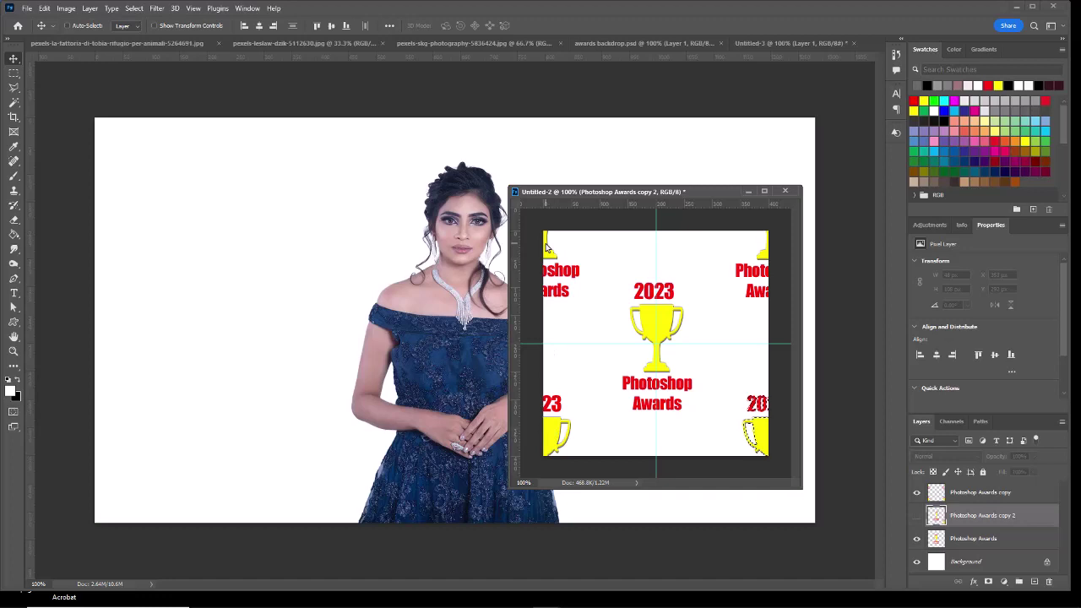
click(919, 562)
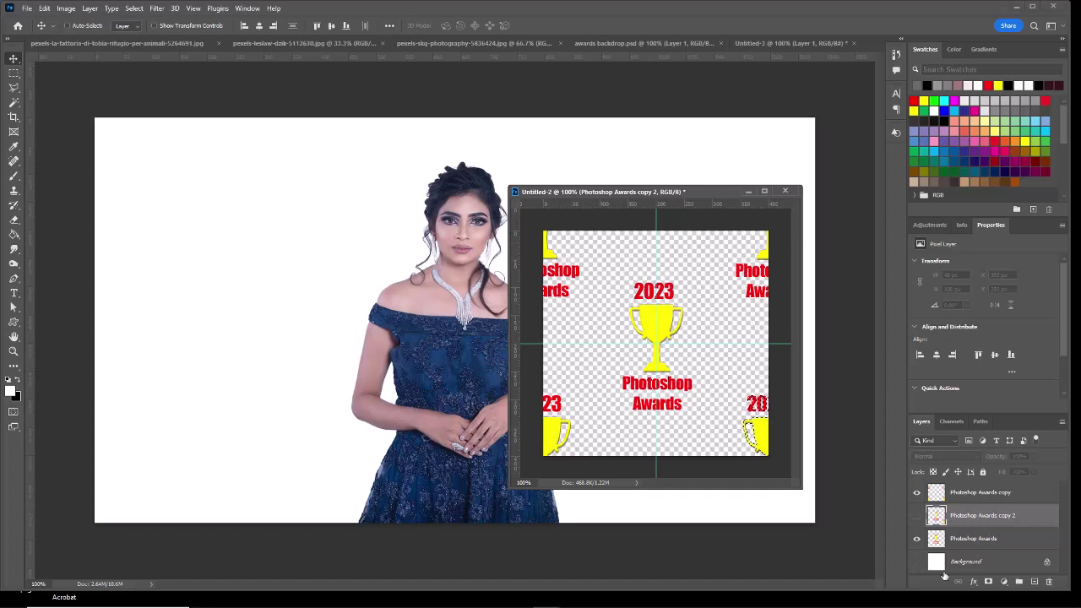
- Stamp the visible layers into a new merged layer above Photoshop Awards copy, then hide the two source layers
click(1018, 498)
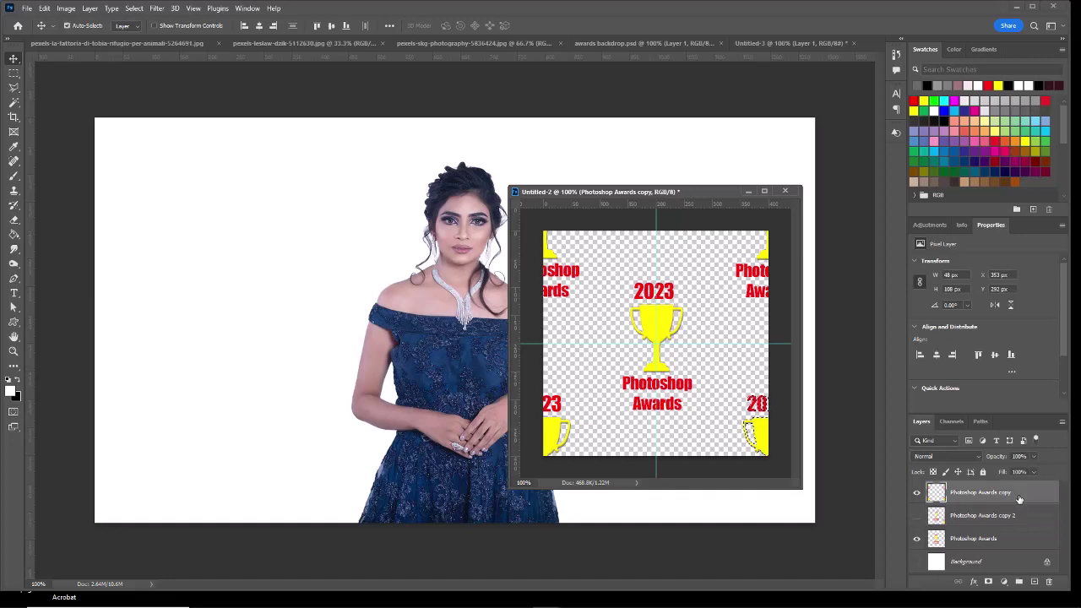
key(ctrl+shift+alt+e)
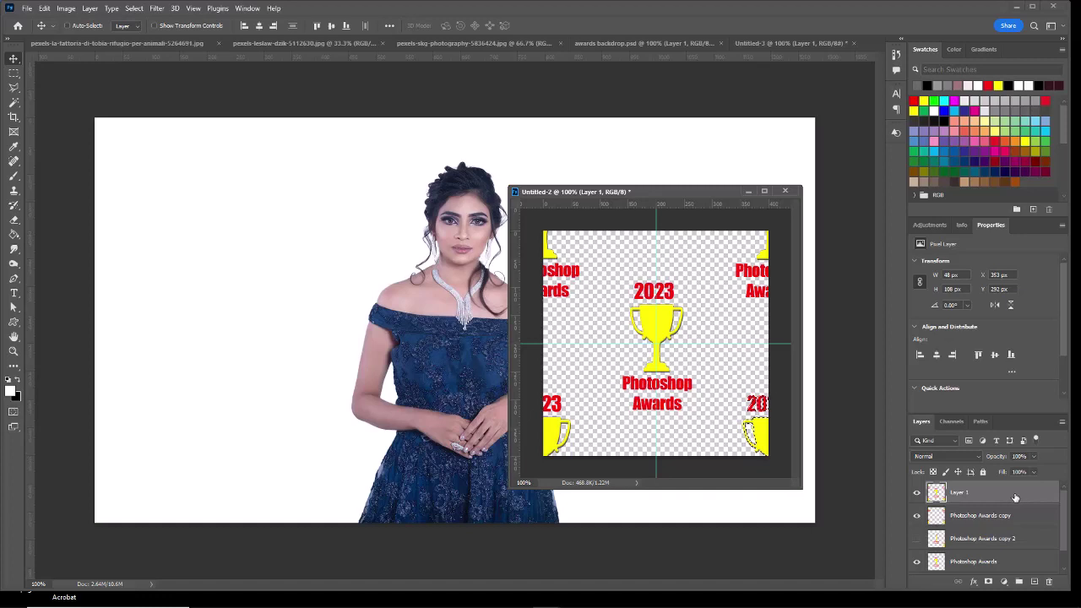
click(917, 515)
click(917, 562)
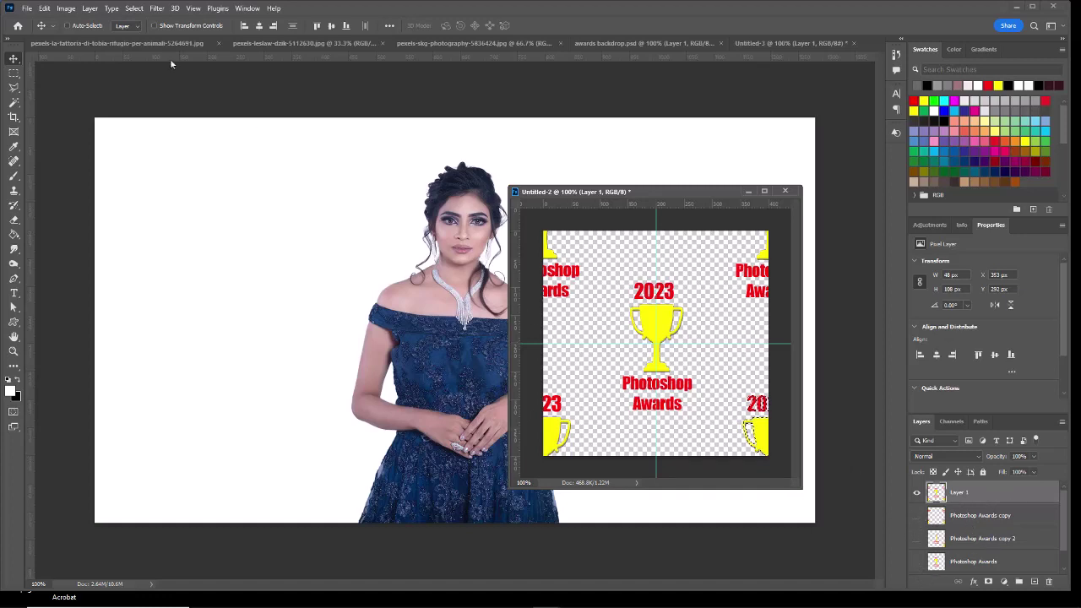
- Select the whole canvas and define it as a pattern named PS
key(ctrl+a)
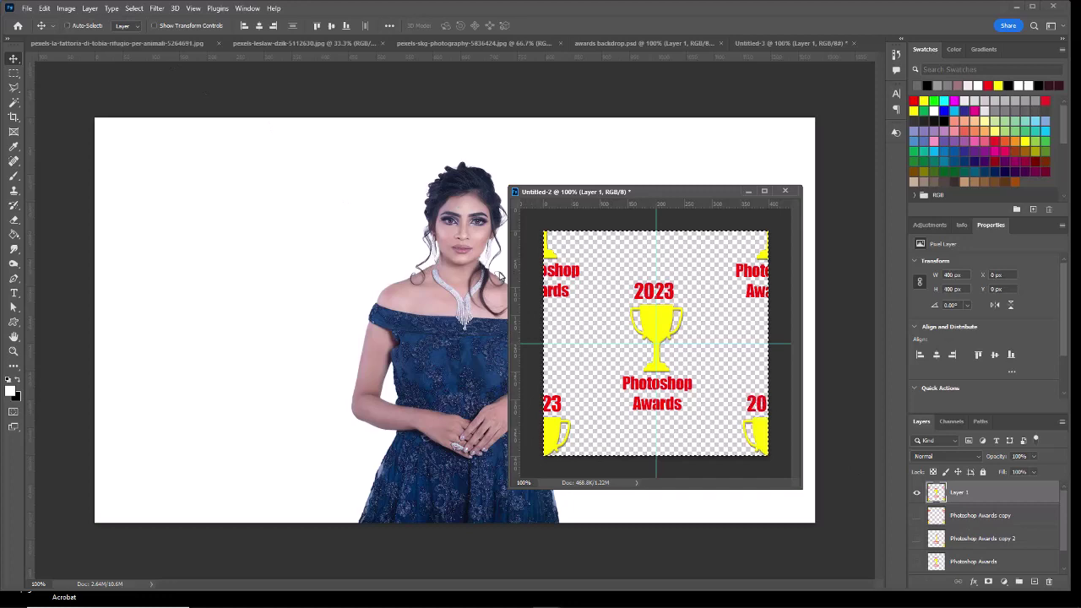
click(44, 8)
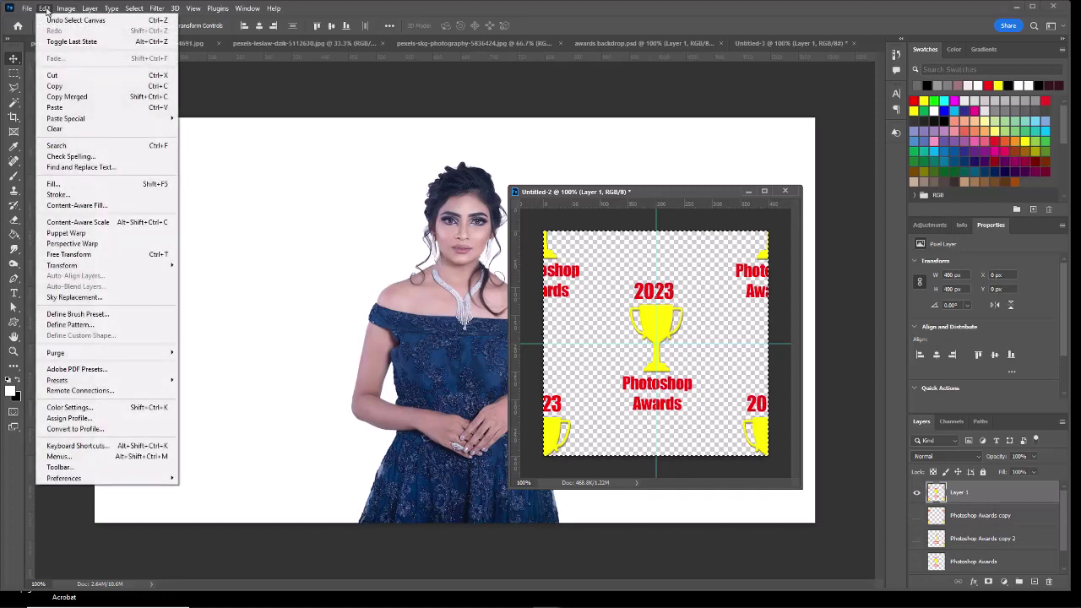
click(68, 325)
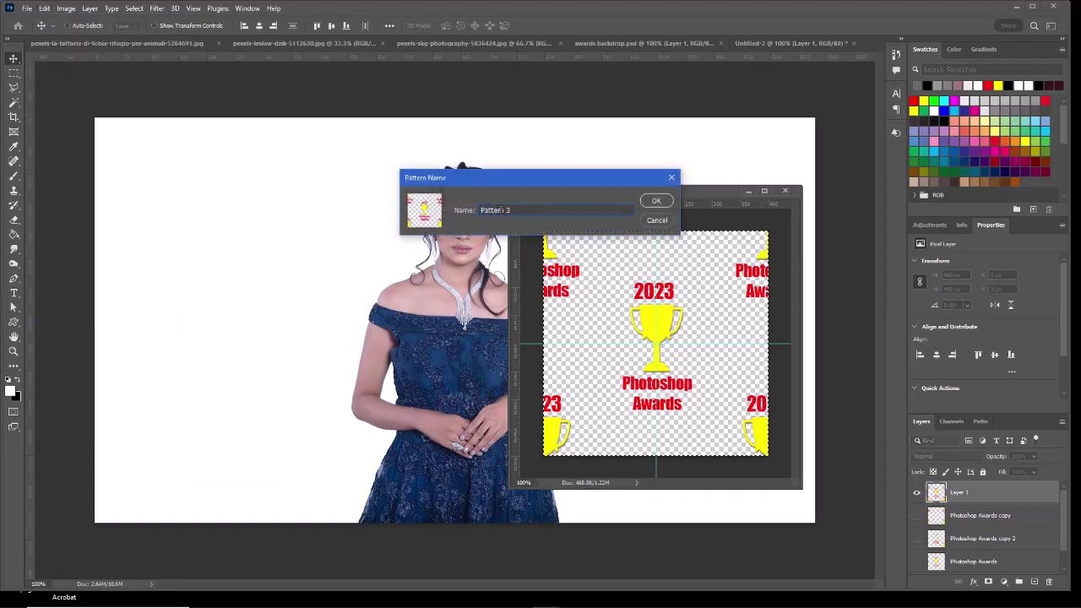
drag(504, 211, 441, 211)
text(PS)
click(657, 202)
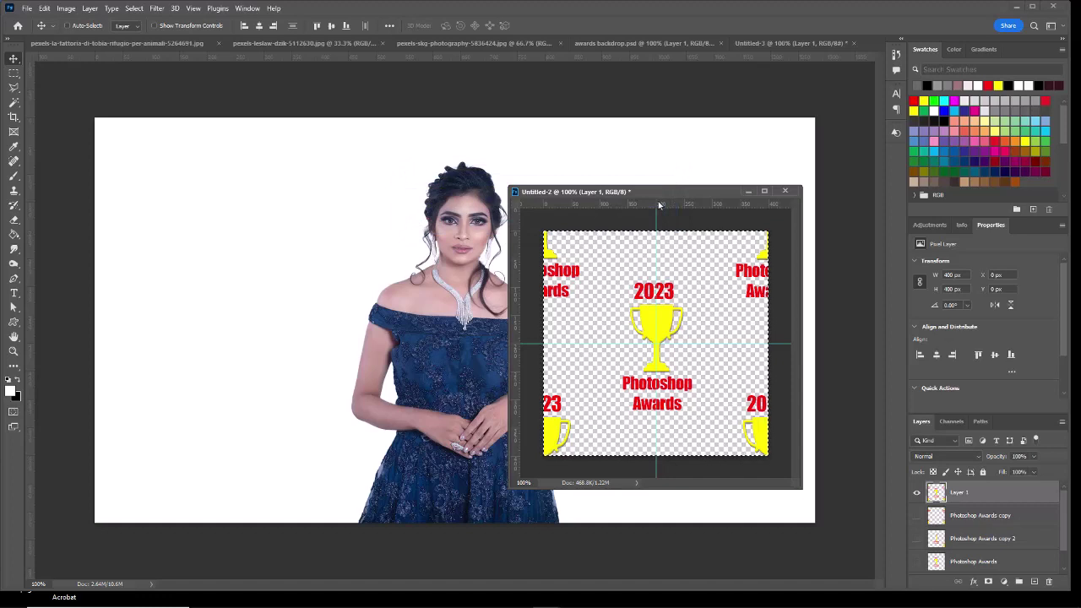
- Delete the merged layer and both Photoshop Awards copies, keeping only the Photoshop Awards and Background layers
click(917, 494)
click(918, 516)
drag(973, 522, 1036, 582)
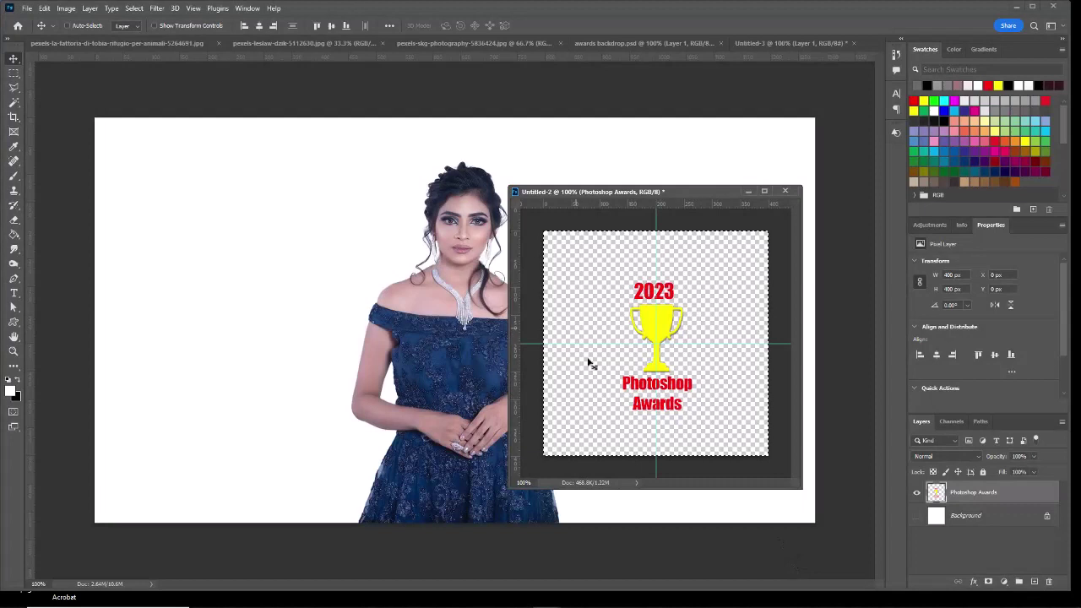
- Duplicate the Photoshop Awards layer and offset the copy 200 pixels right and 200 pixels down with Wrap Around
drag(972, 497, 1036, 582)
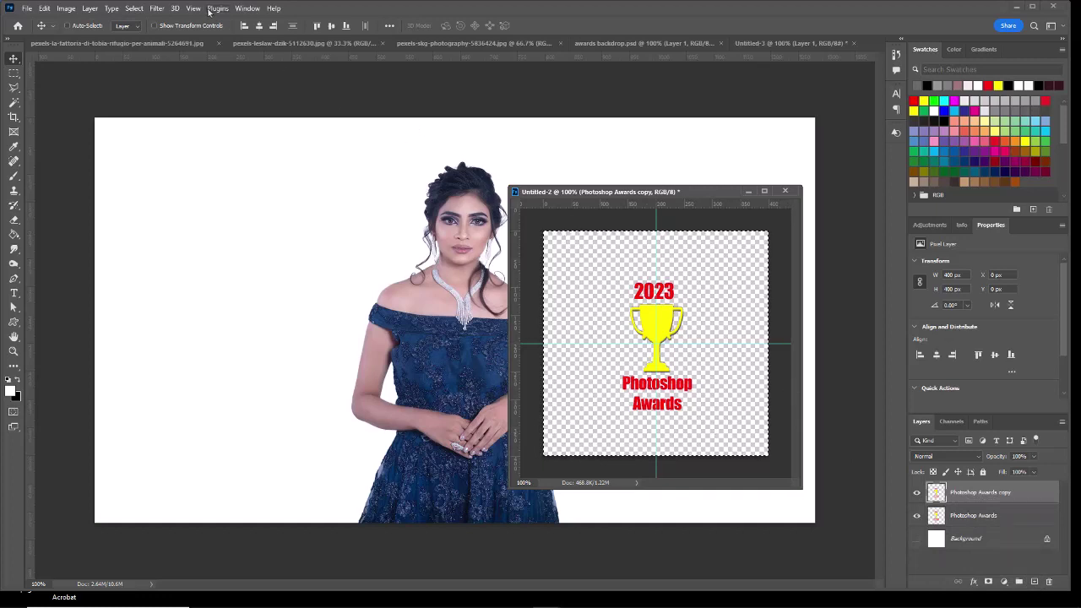
click(156, 10)
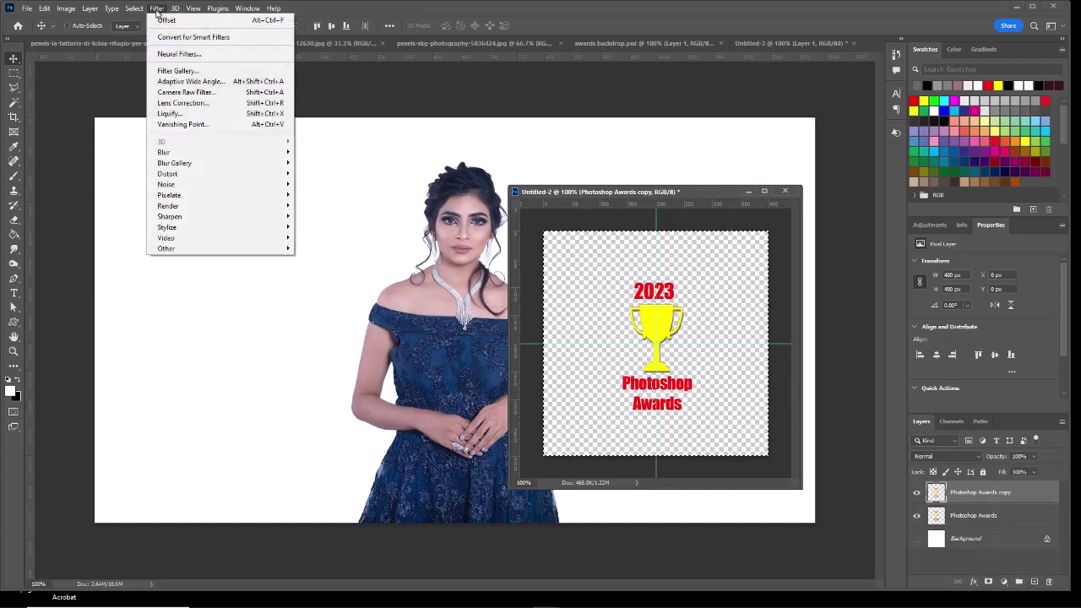
mouse_move(175, 249)
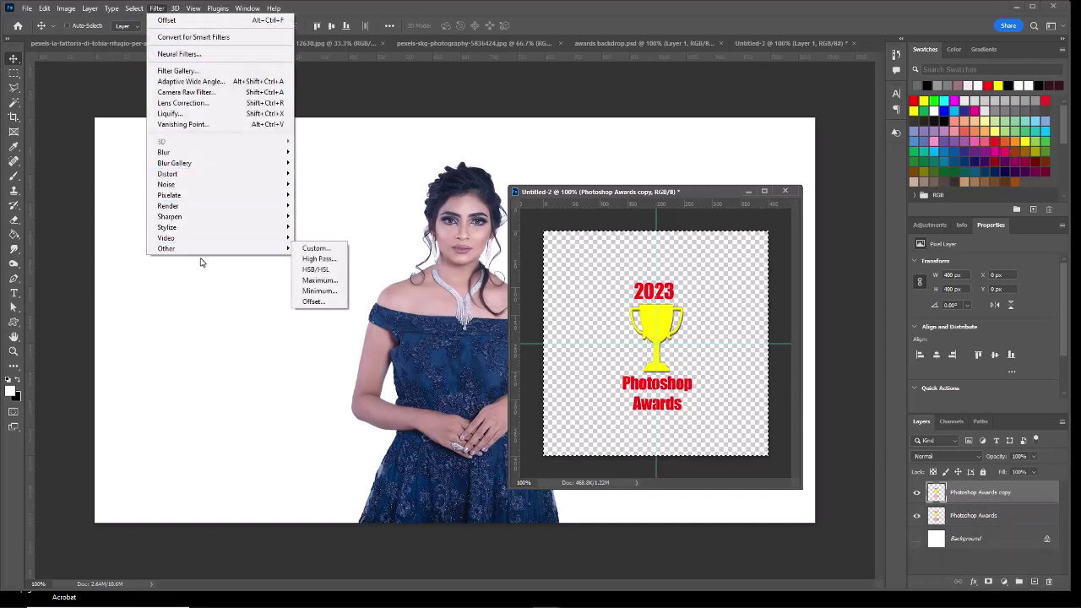
click(313, 302)
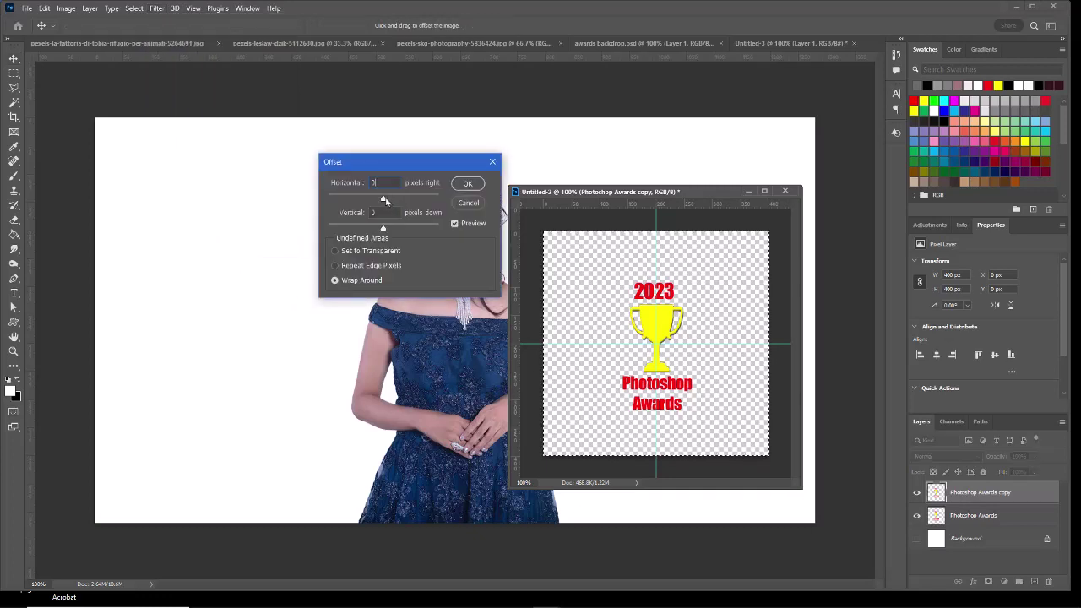
drag(383, 199, 398, 200)
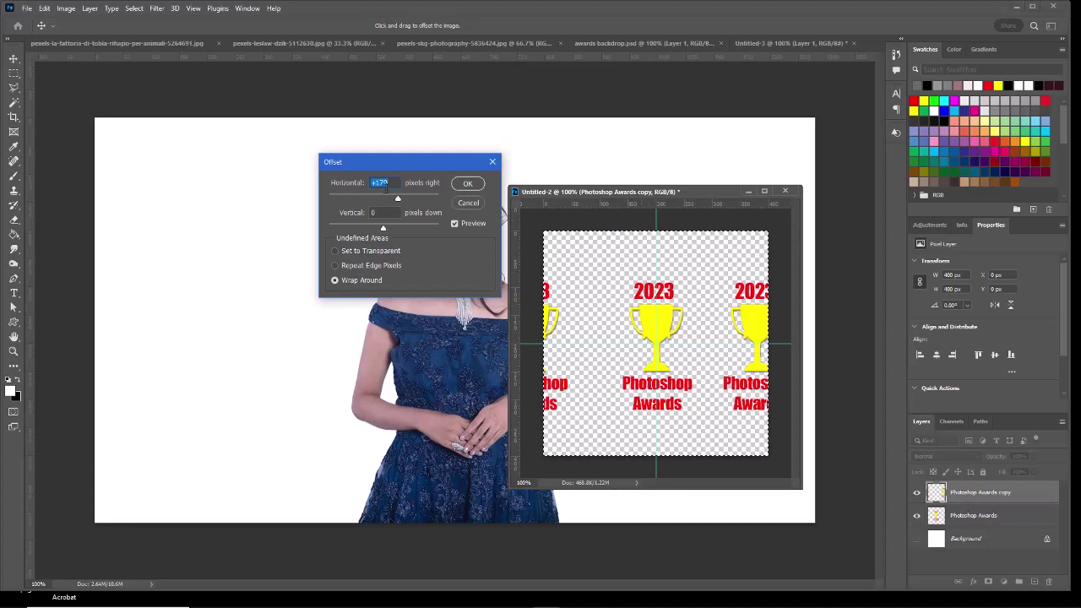
text(200)
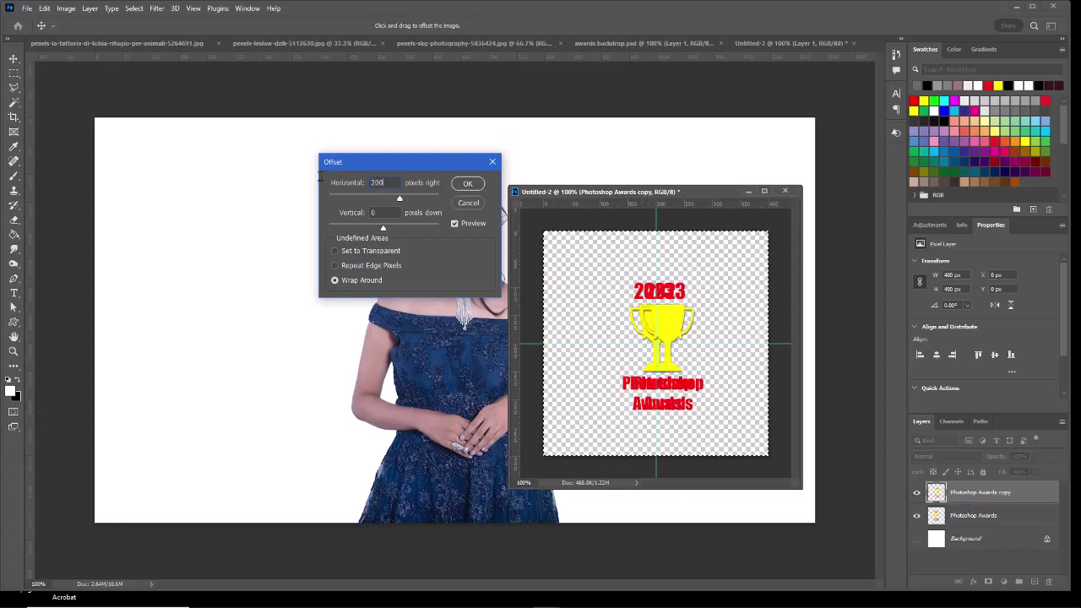
click(384, 214)
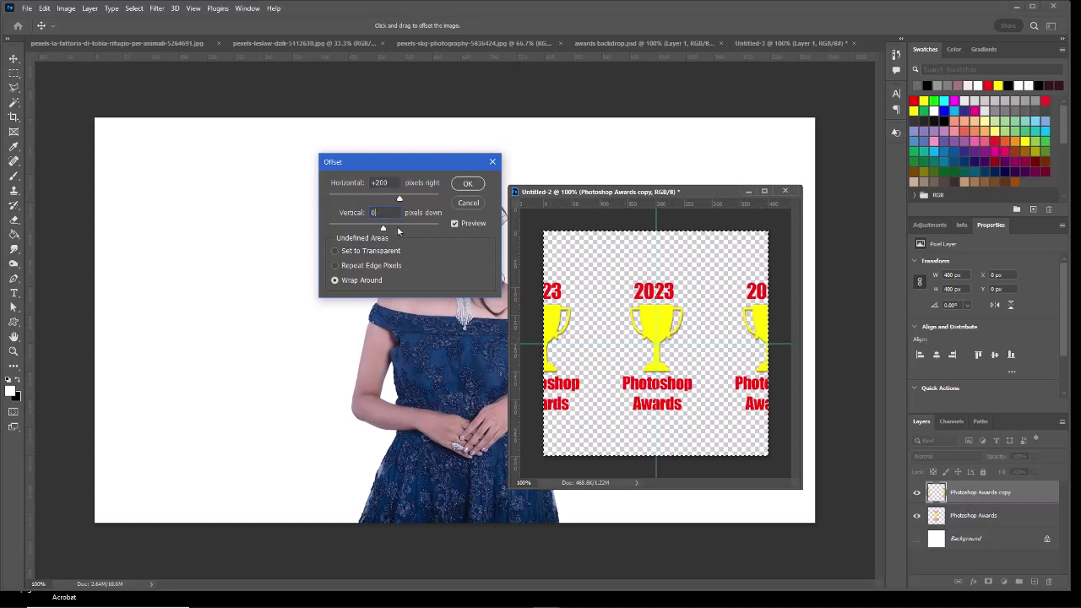
text(200)
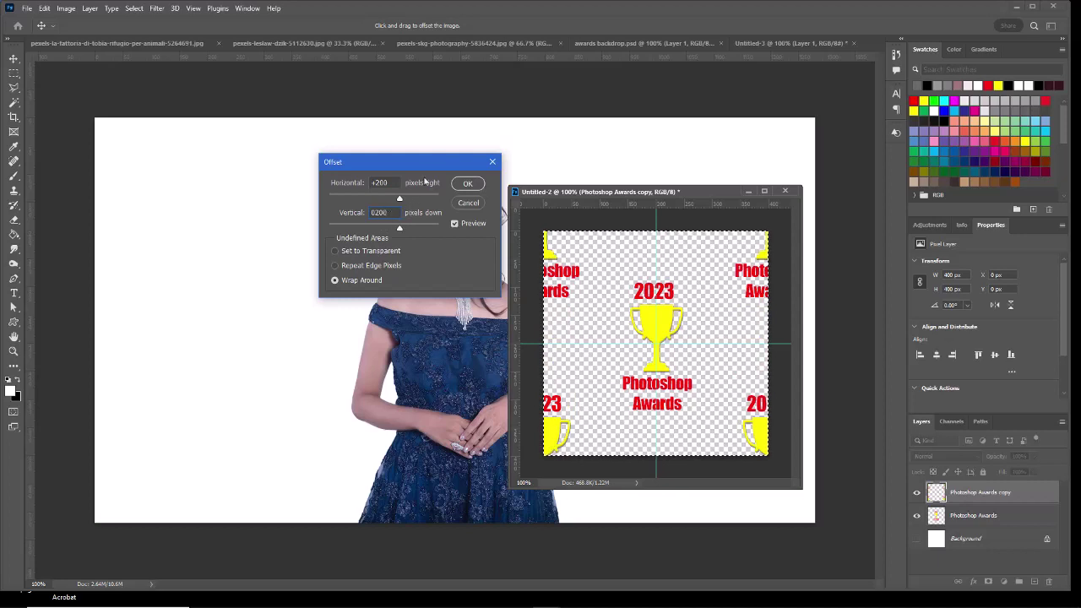
click(468, 184)
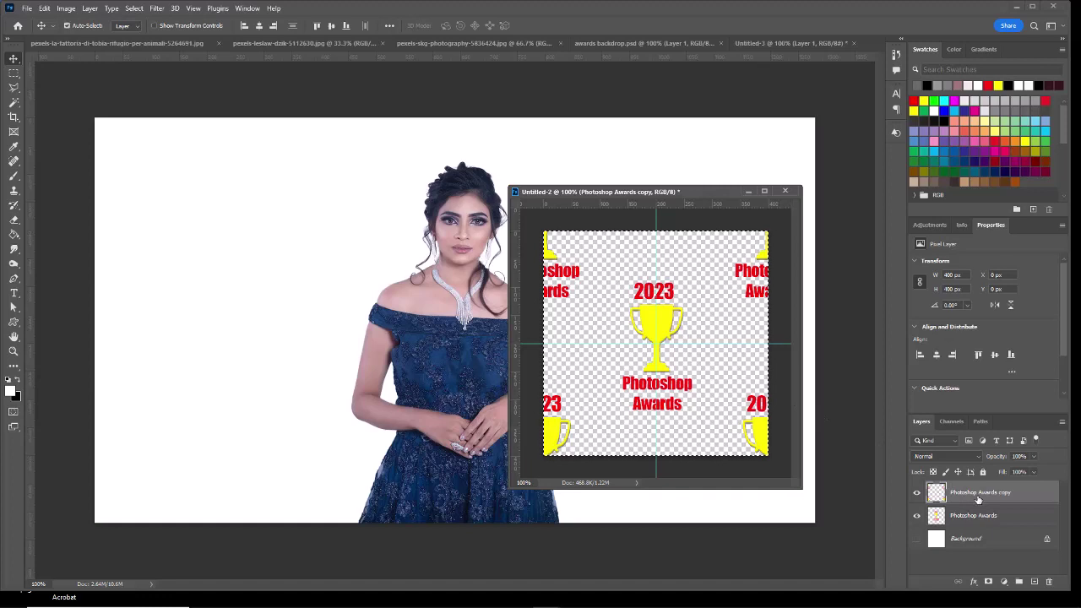
- Merge the centred and offset trophy artwork into a new stamped layer and hide both originals
key(ctrl+shift+alt+n)
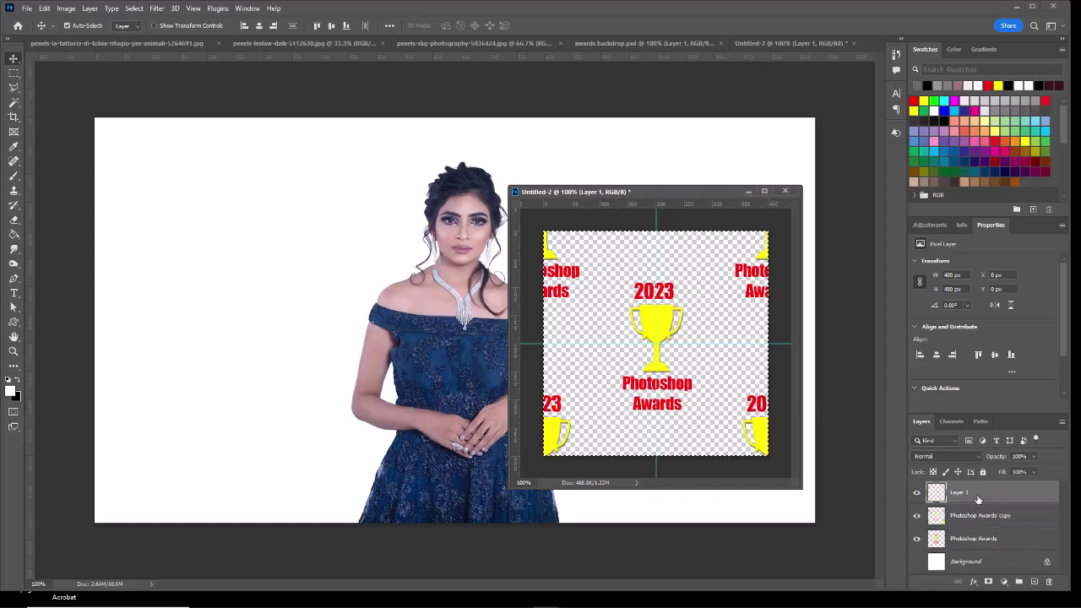
click(917, 516)
click(917, 539)
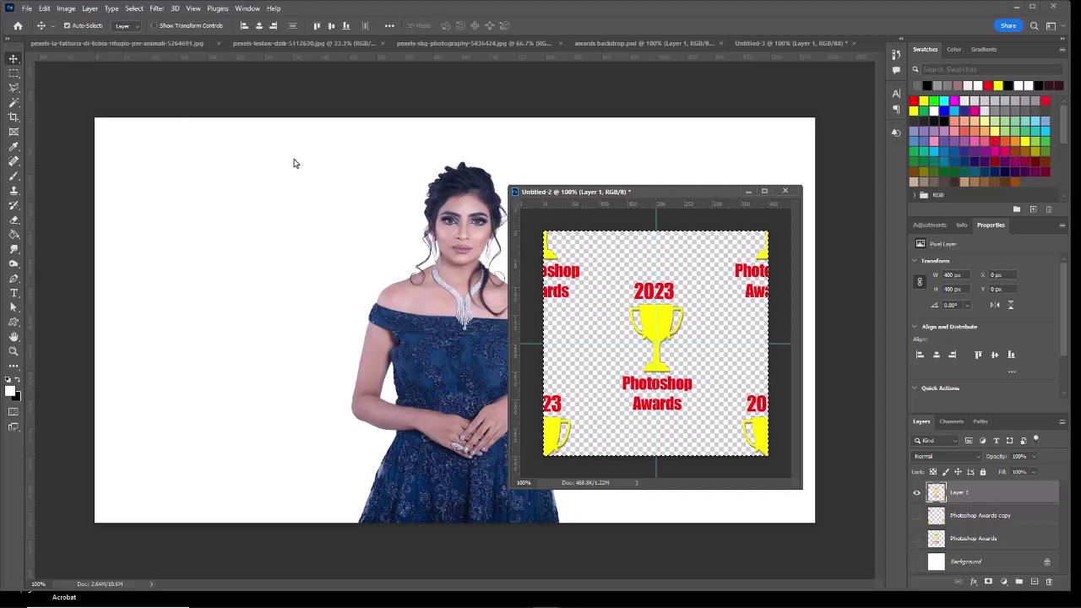
- Define the merged trophy tile as a pattern named PS Awards 4
click(44, 8)
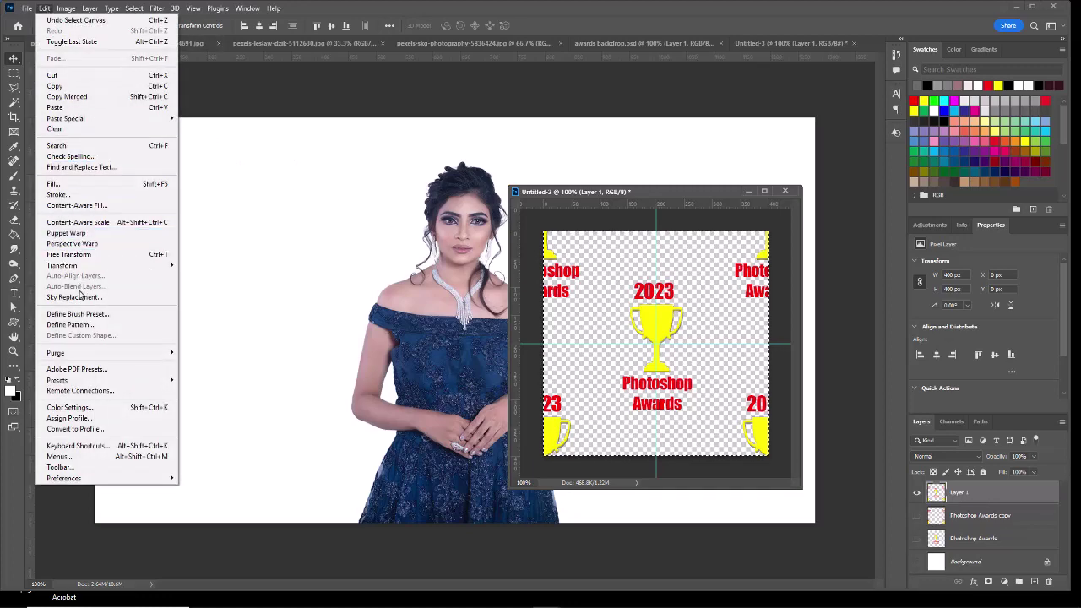
click(85, 324)
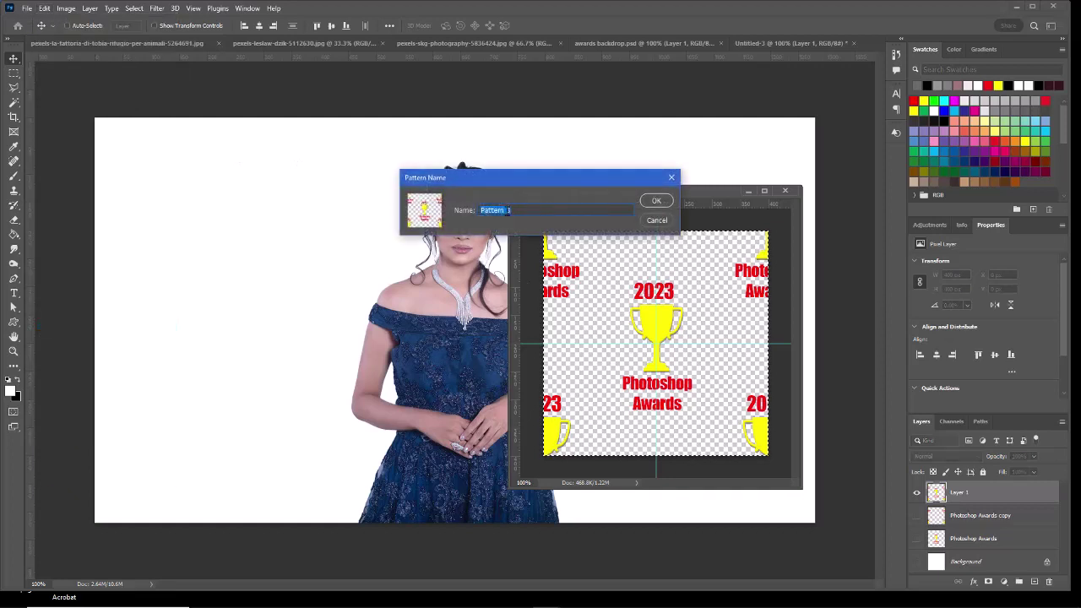
text(PS Awards 4)
click(655, 200)
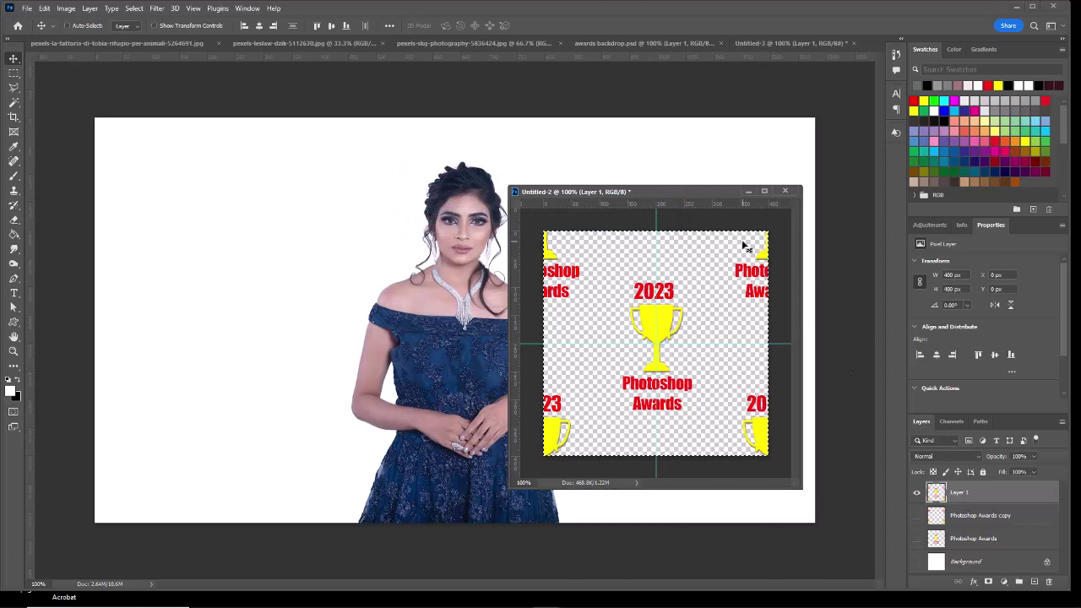
- Save the pattern tile document as PS Awards.psd and close it
click(785, 191)
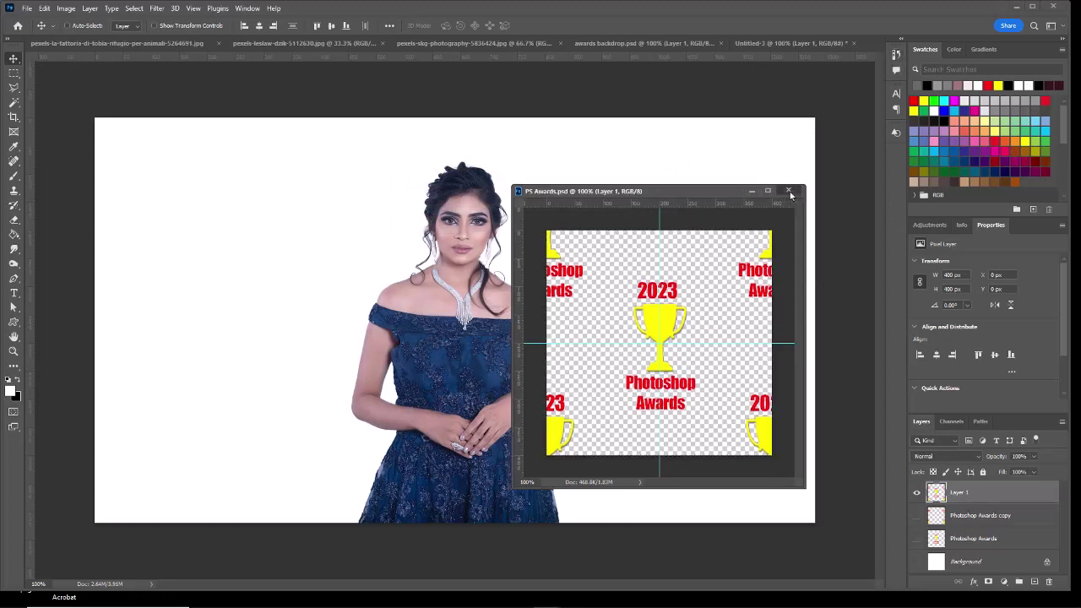
click(790, 192)
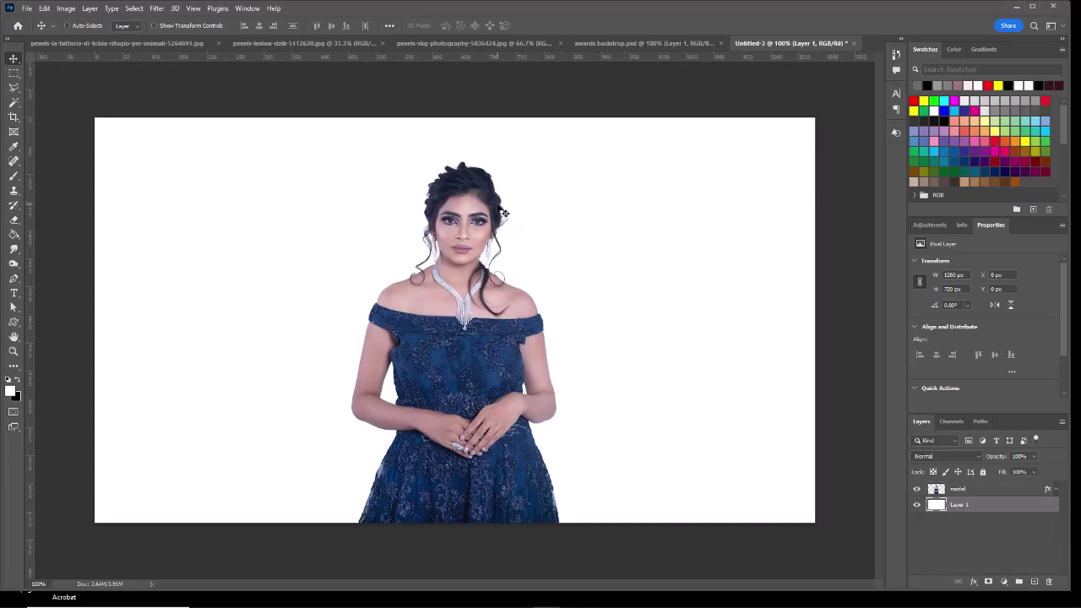
- Add a new layer between Layer 1 and the model and fill it with the PS Awards 4 pattern
click(946, 493)
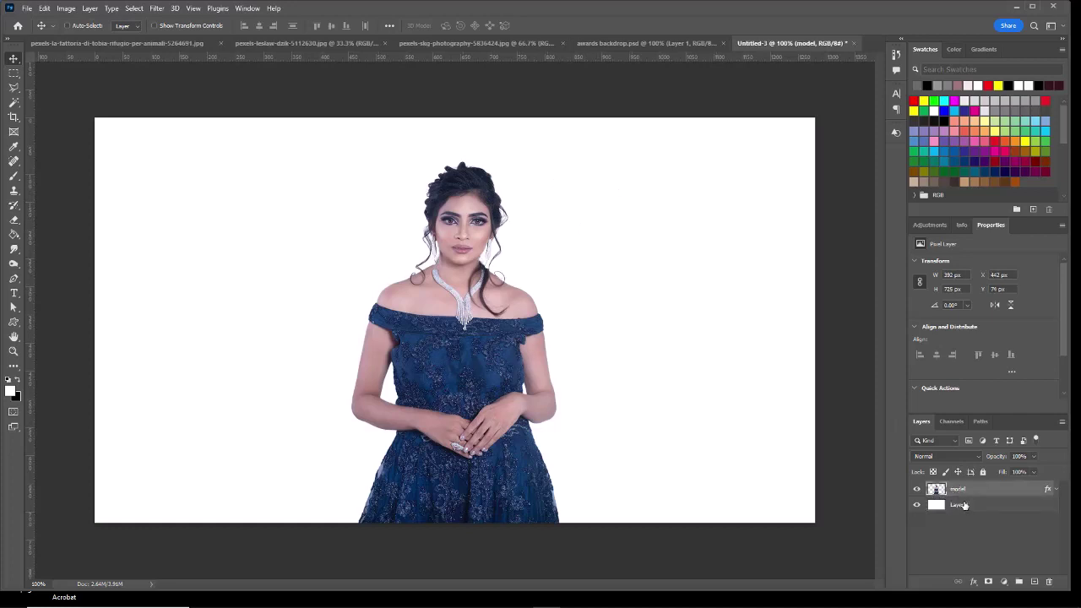
click(965, 505)
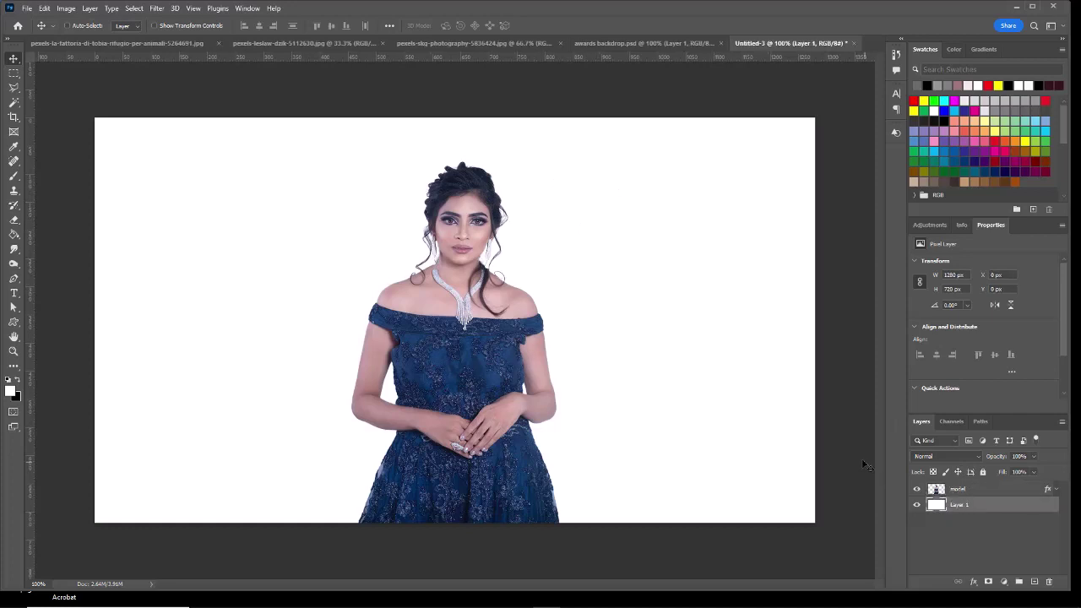
click(1036, 583)
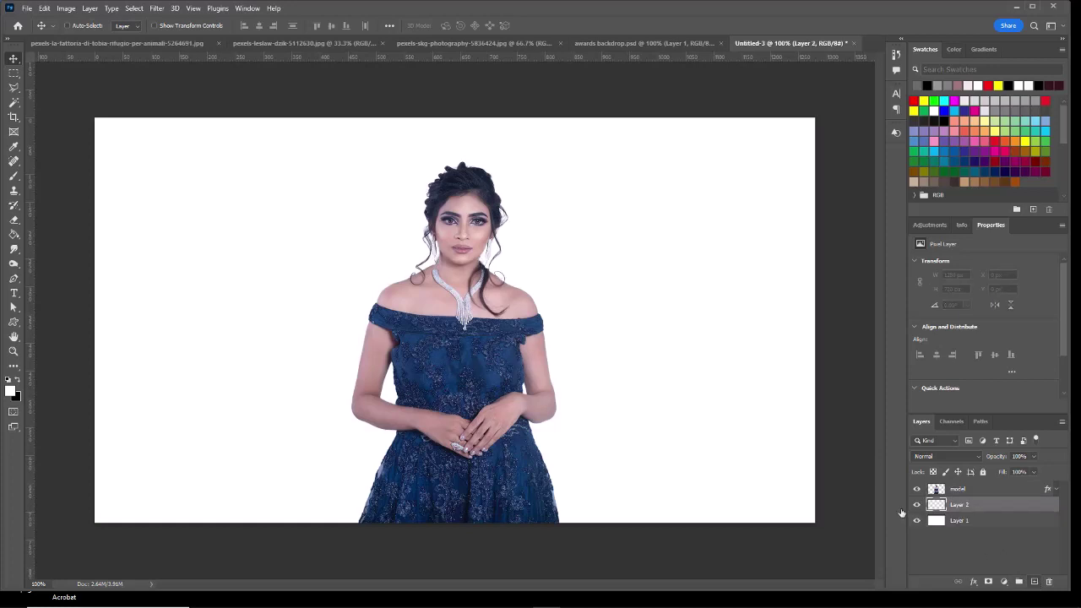
click(43, 9)
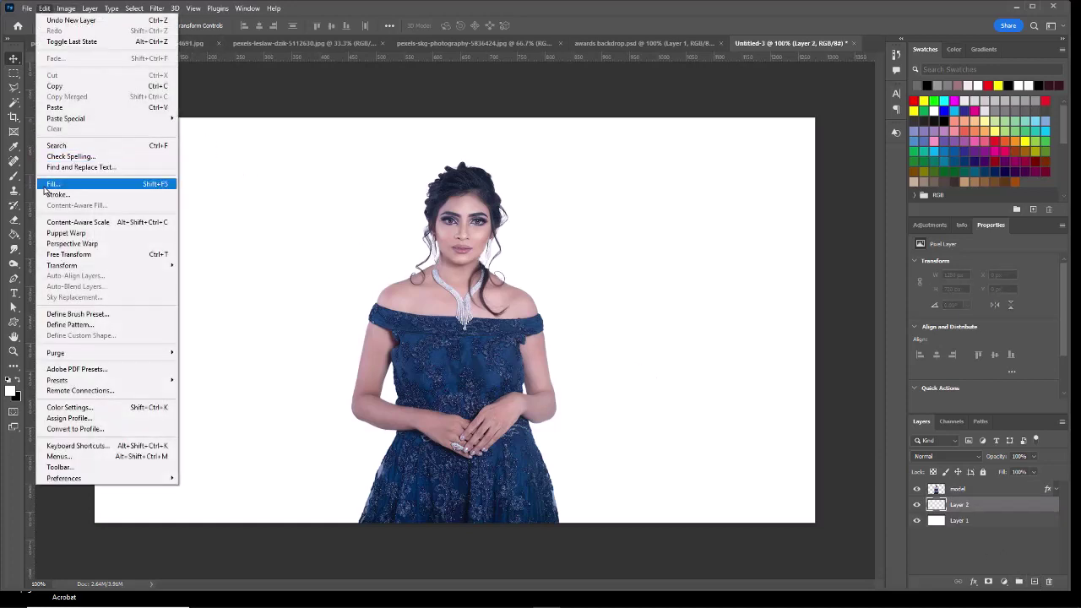
click(84, 183)
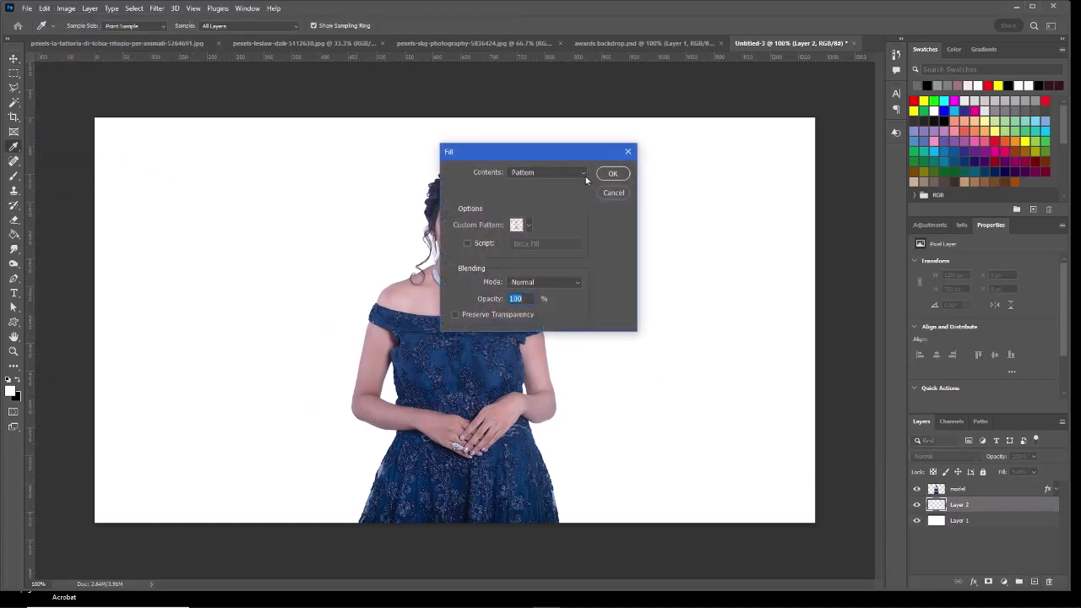
click(528, 227)
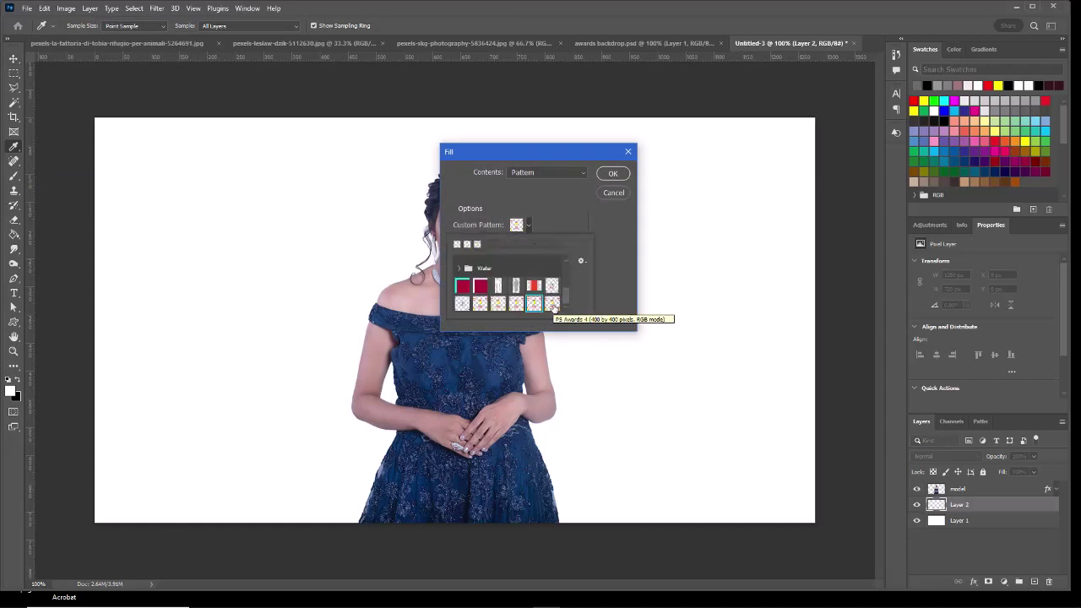
click(553, 304)
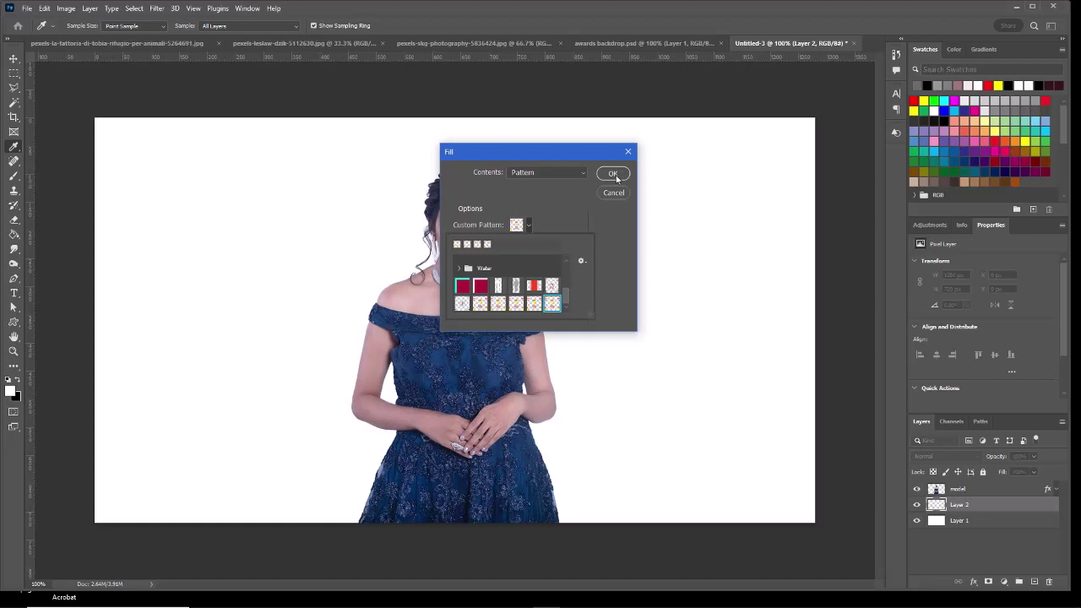
click(615, 174)
click(614, 174)
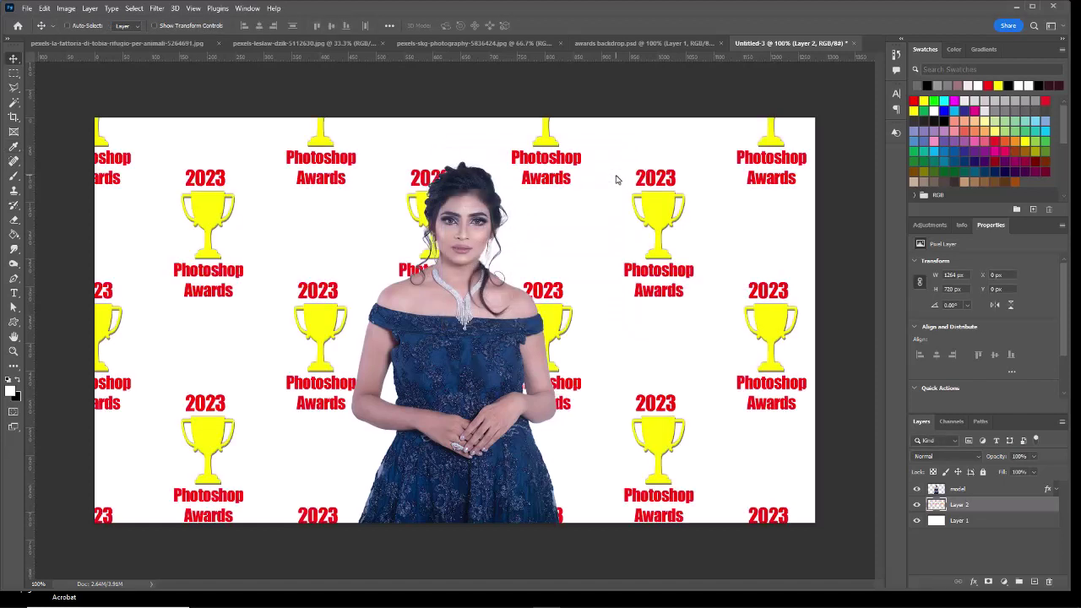
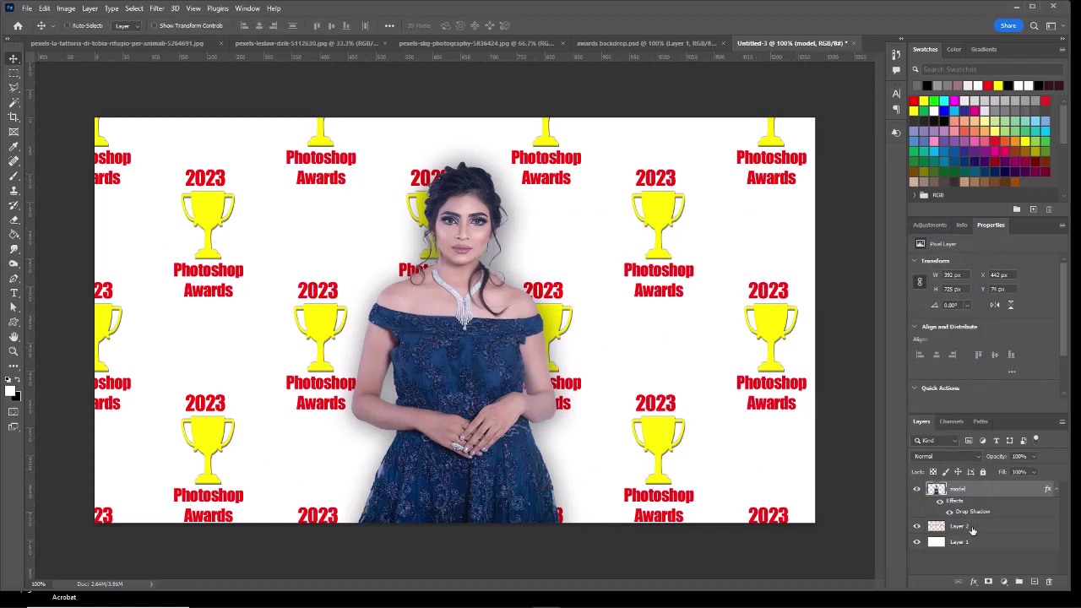
- Add a Solid Color fill layer in dark grey 636363 directly above the trophy pattern layer
click(972, 530)
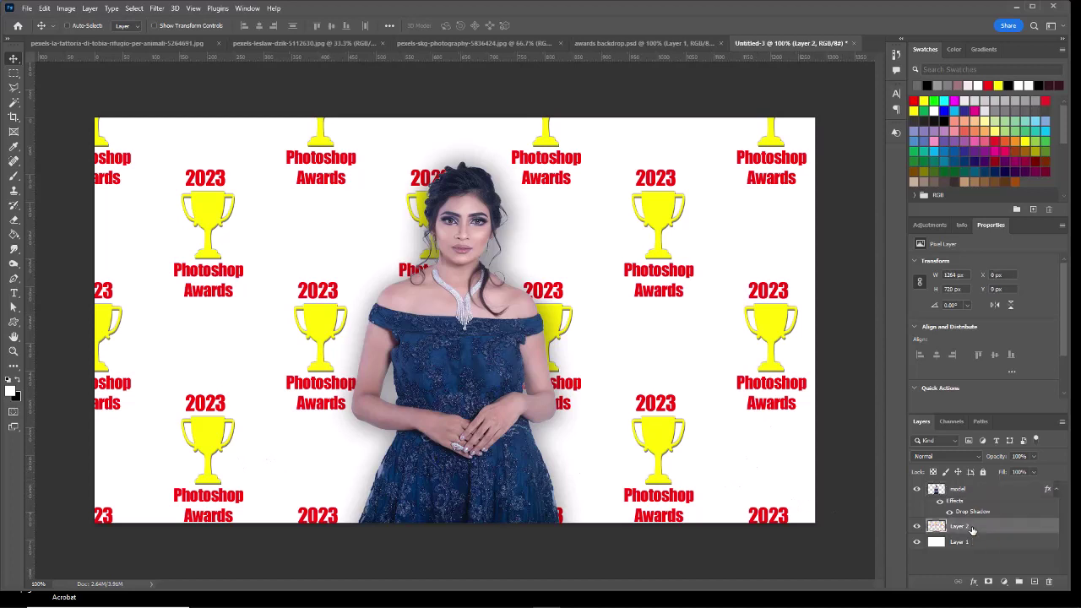
click(1005, 582)
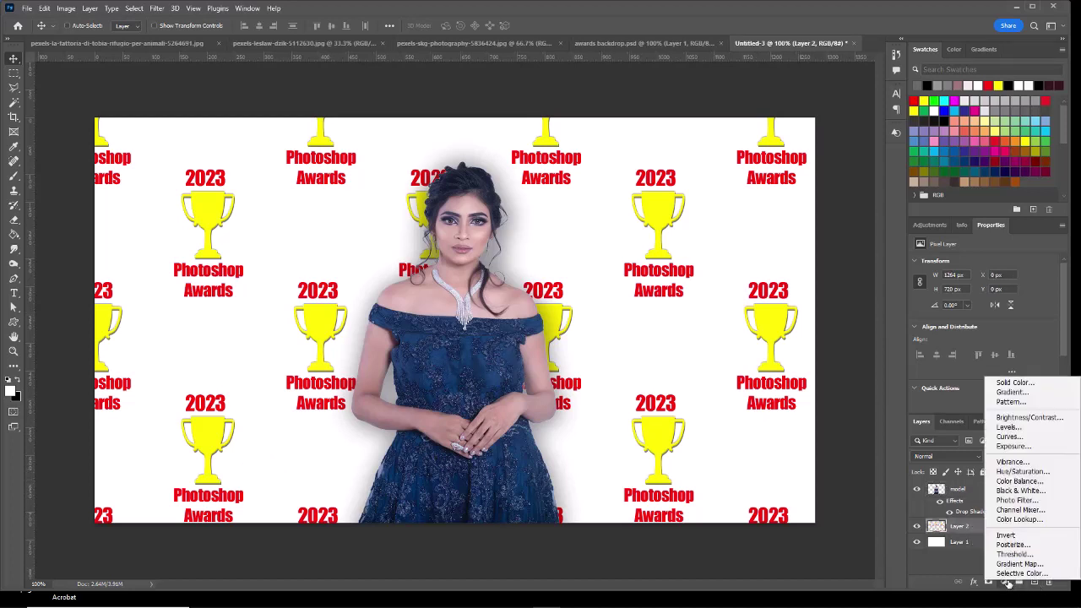
click(1026, 384)
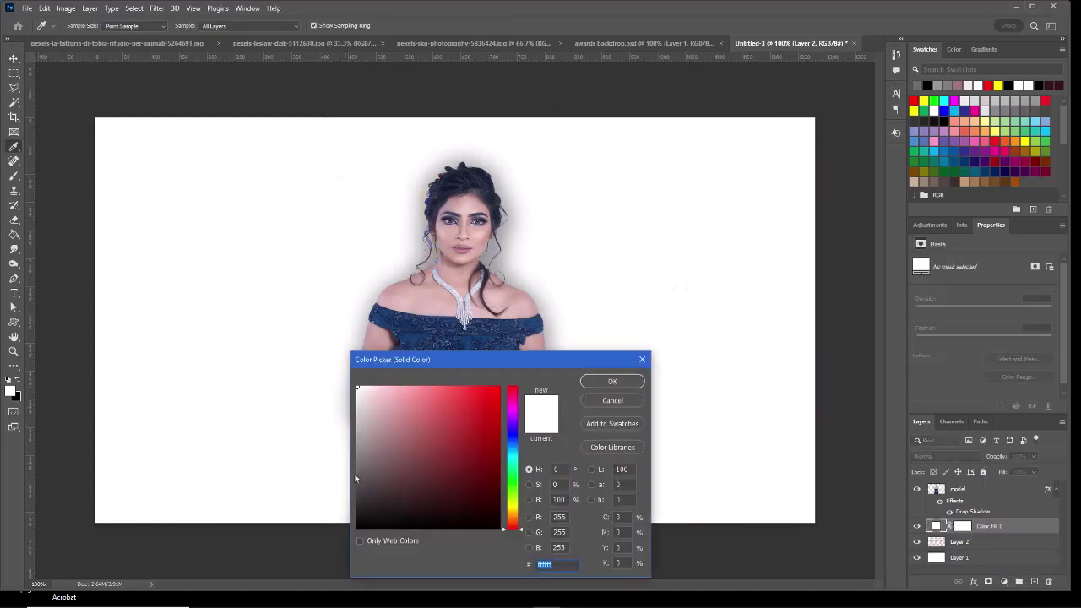
click(357, 473)
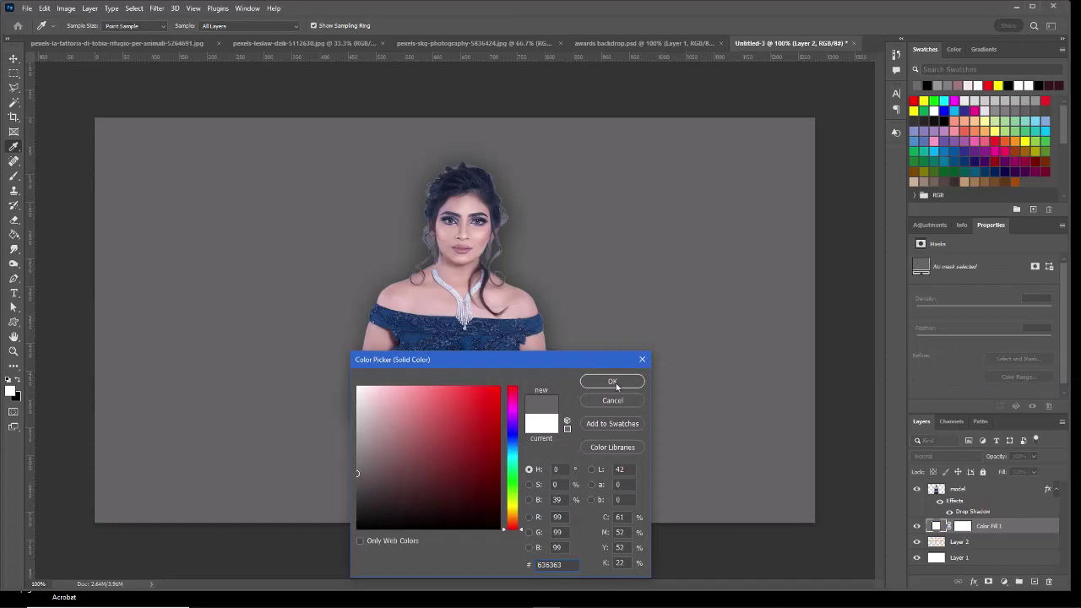
key(Return)
- Apply a black-to-white radial gradient to the Color Fill 1 mask from the model outward, and set that layer's opacity to 63%
click(965, 529)
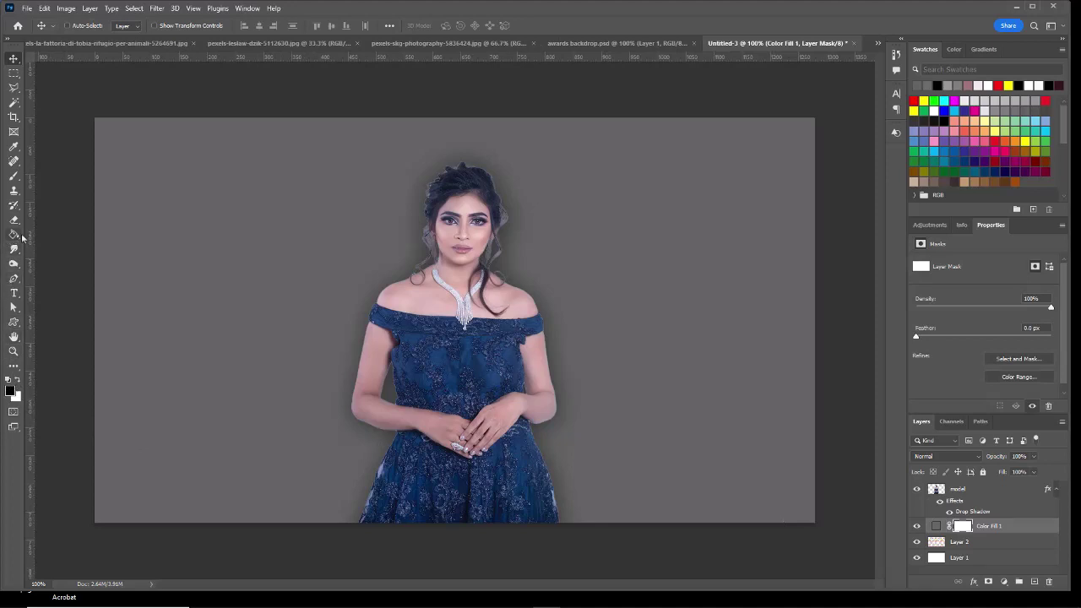
drag(12, 237, 60, 236)
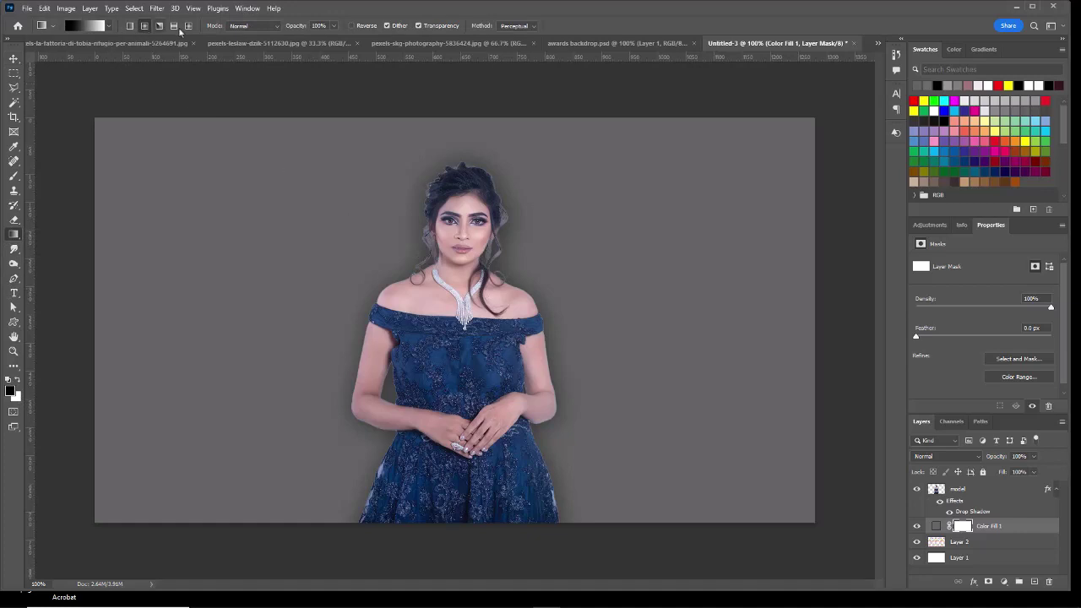
click(145, 31)
drag(457, 272, 683, 359)
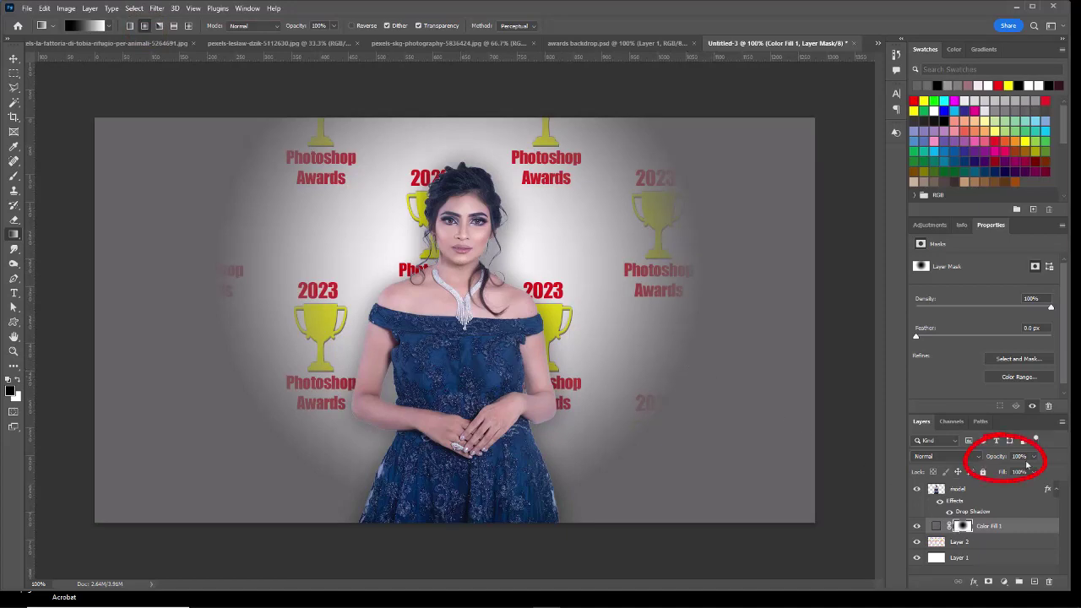
mouse_move(1033, 457)
mouse_down()
mouse_move(1032, 469)
mouse_move(1011, 470)
mouse_move(1016, 478)
mouse_up()
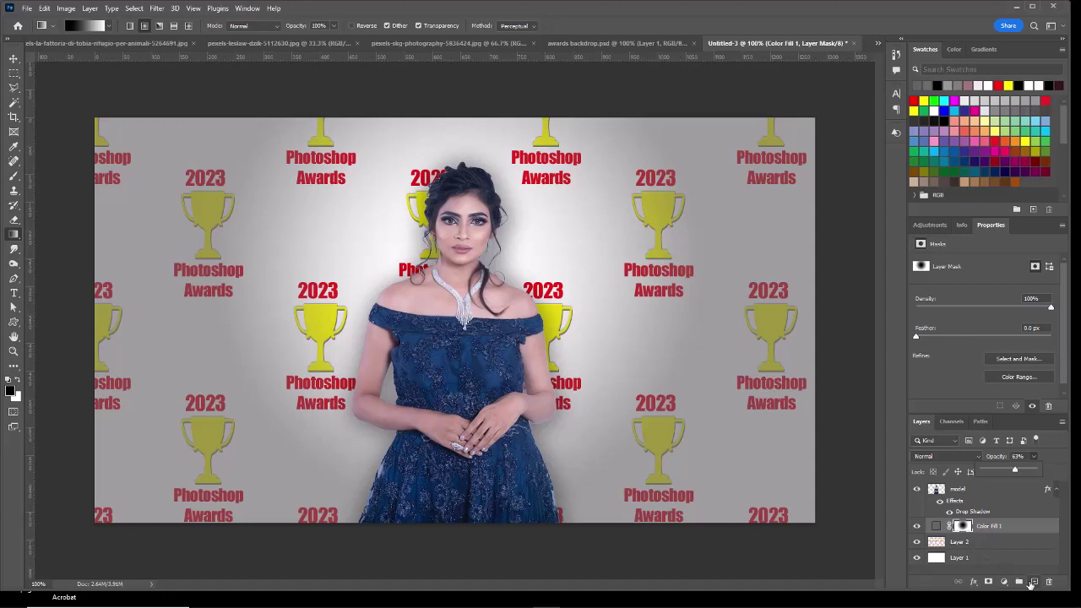
- Add a new layer above the trophy pattern on Layer 2 and fill it with white using the Paint Bucket
click(987, 546)
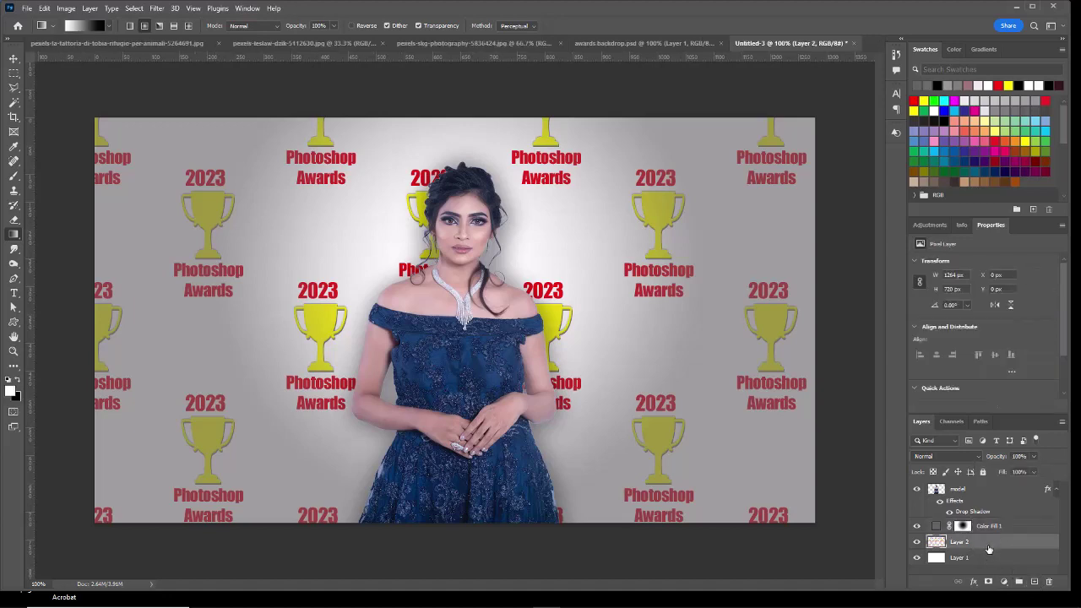
click(1035, 583)
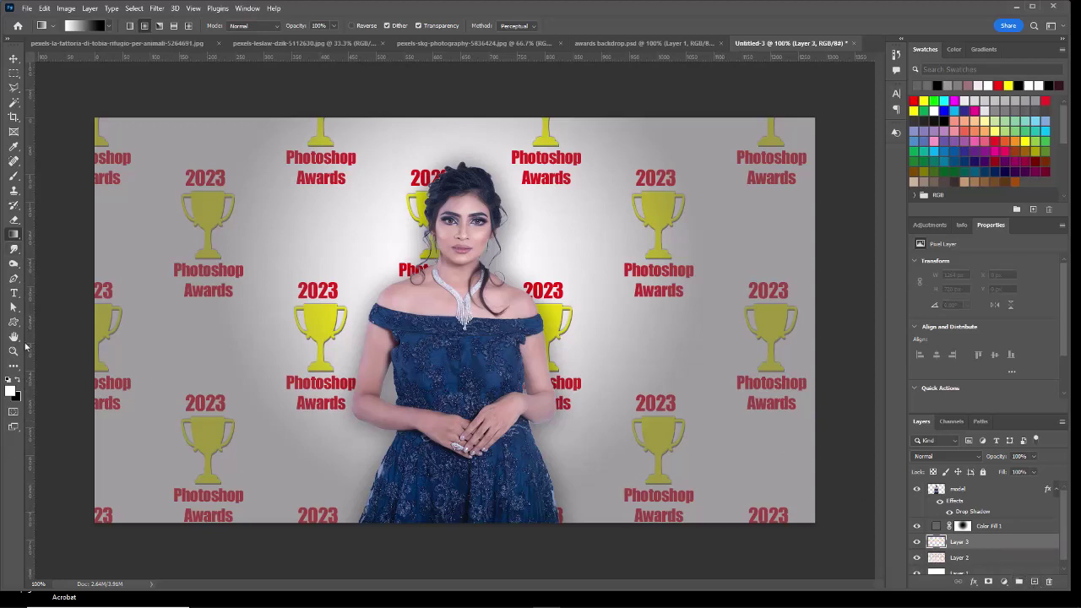
right_click(17, 239)
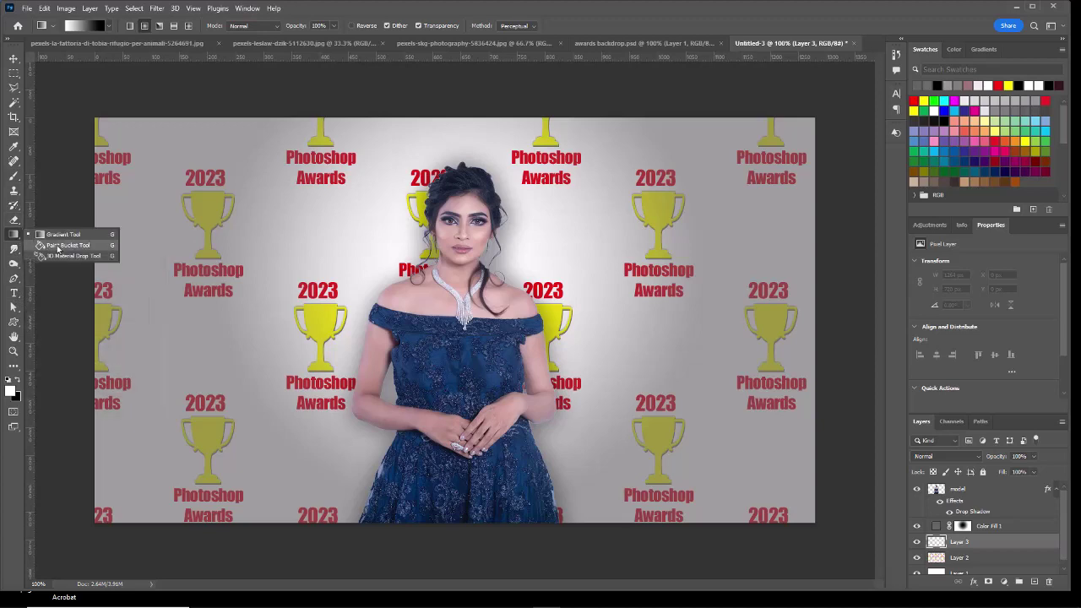
click(60, 245)
click(336, 283)
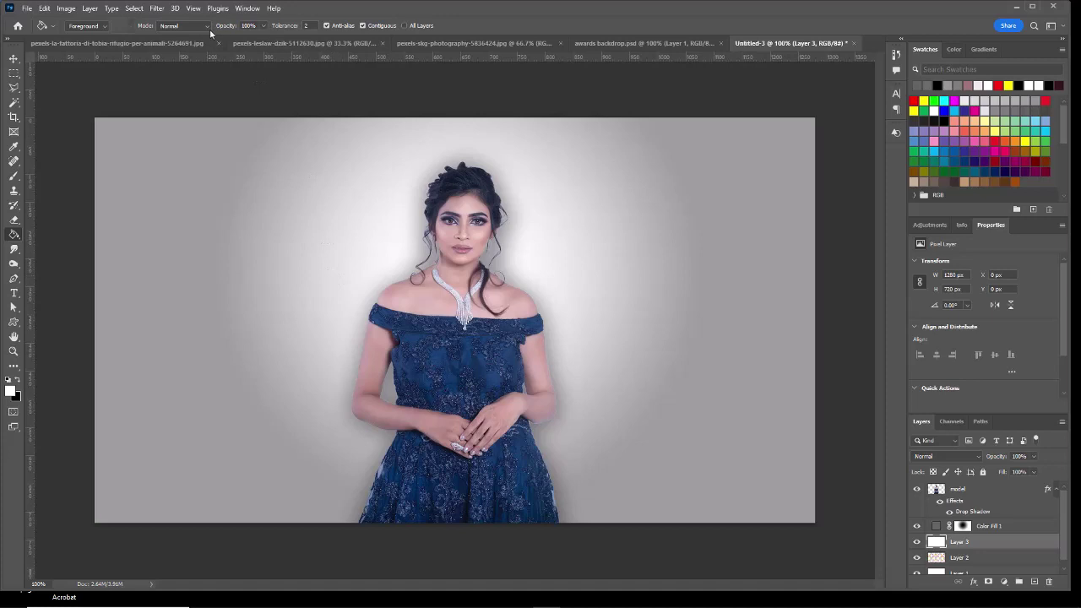
- Try the Clouds render filter on the white Layer 3 at 21% opacity, and undo both changes
click(158, 8)
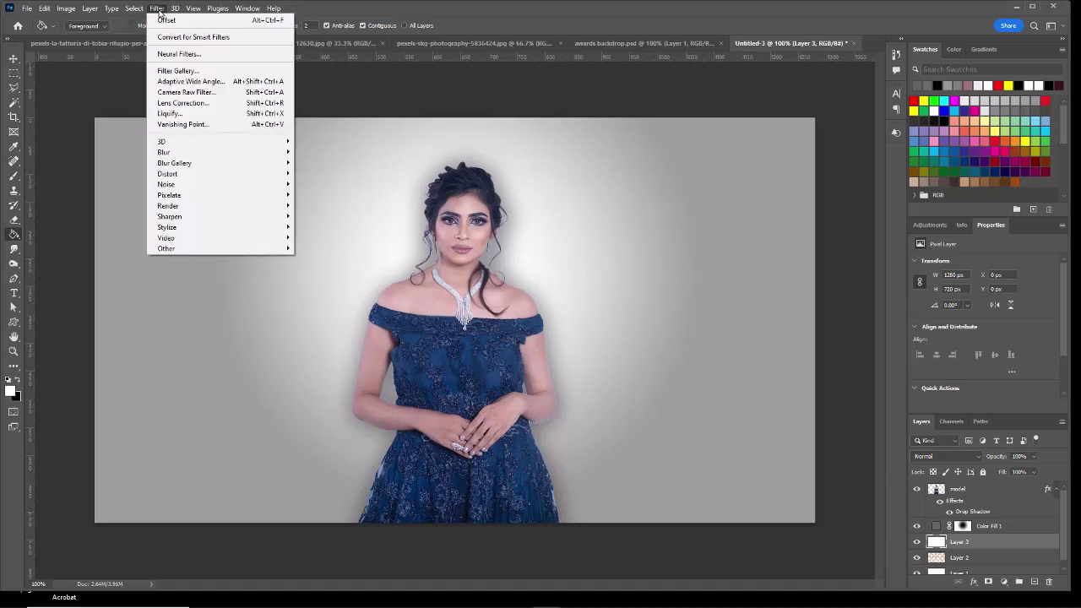
mouse_move(196, 208)
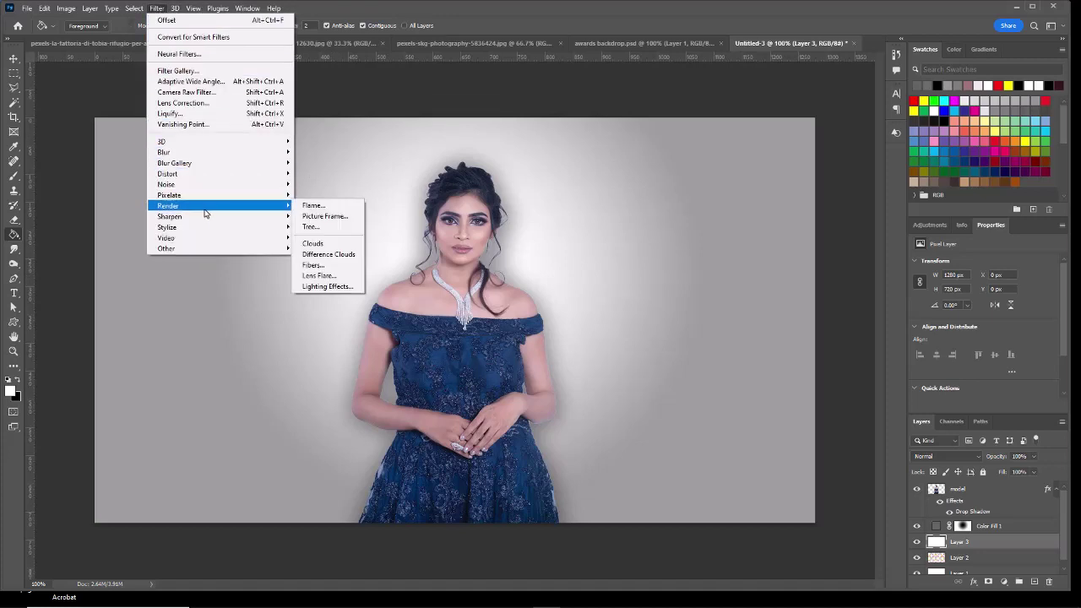
click(329, 247)
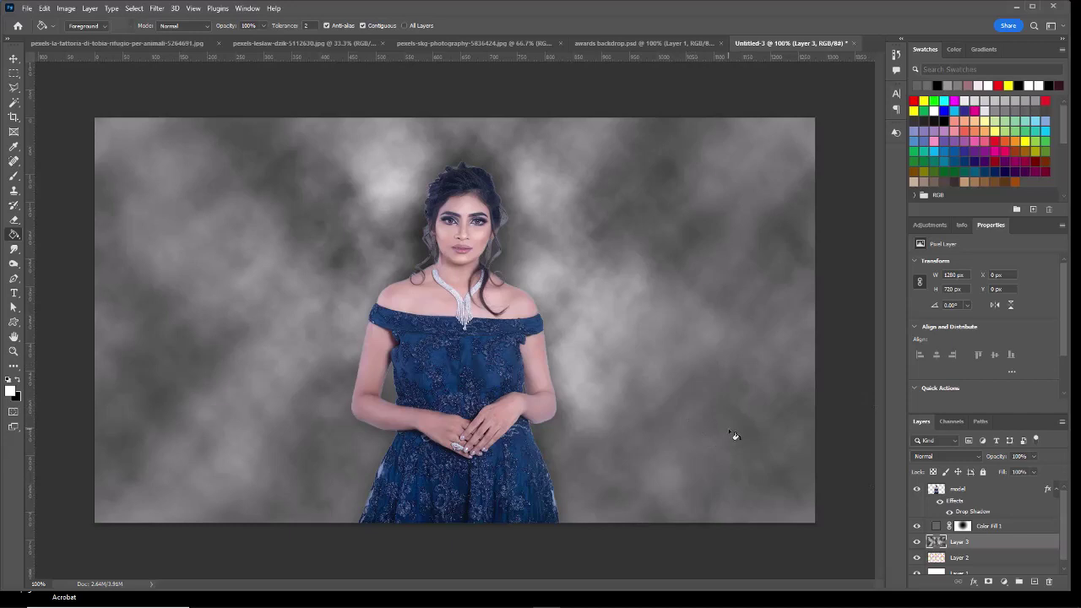
click(1034, 457)
drag(1036, 471, 1005, 479)
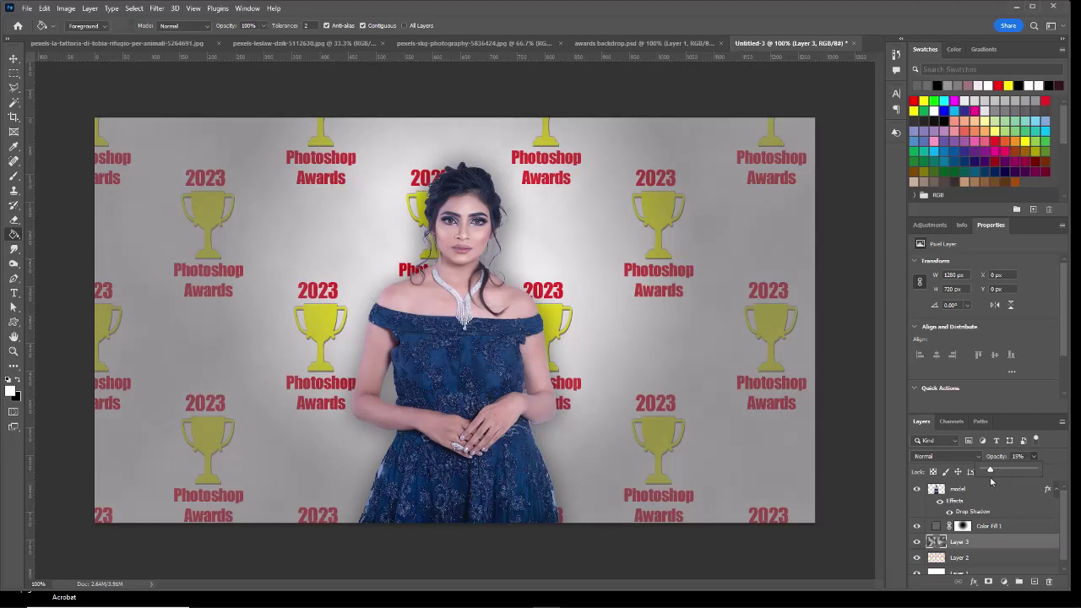
drag(991, 476, 993, 476)
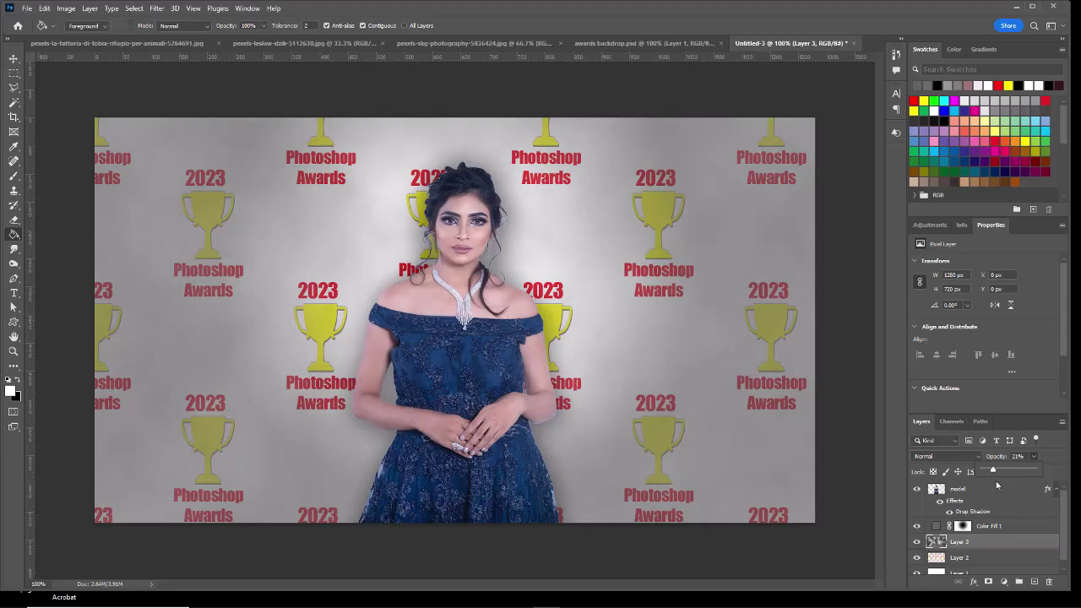
click(962, 546)
key(ctrl+z)
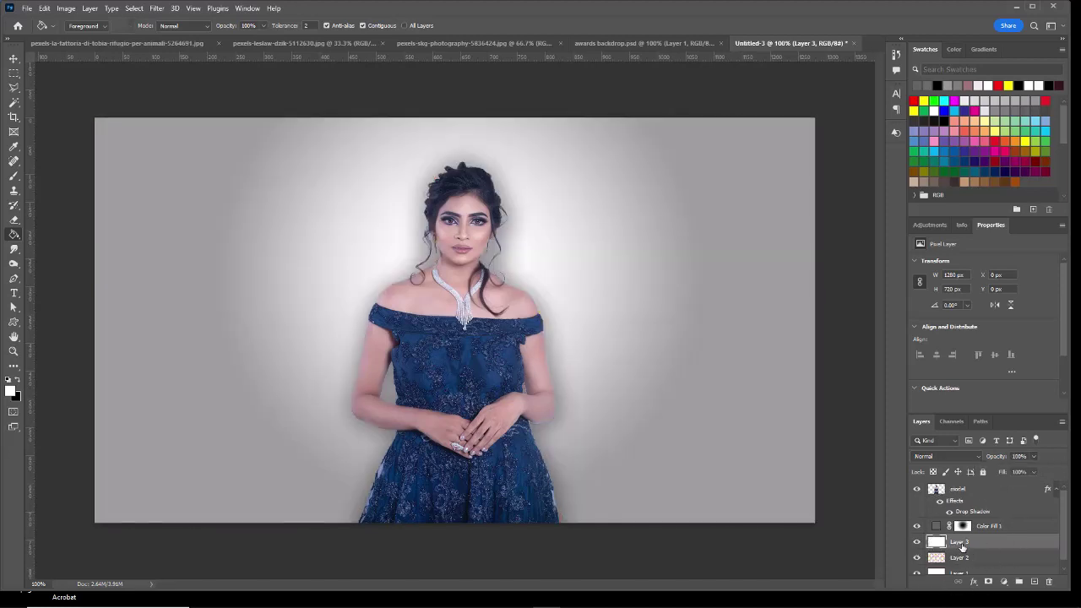
- Render Fibers on the white Layer 3 with Variance 8 and Strength 2
click(156, 8)
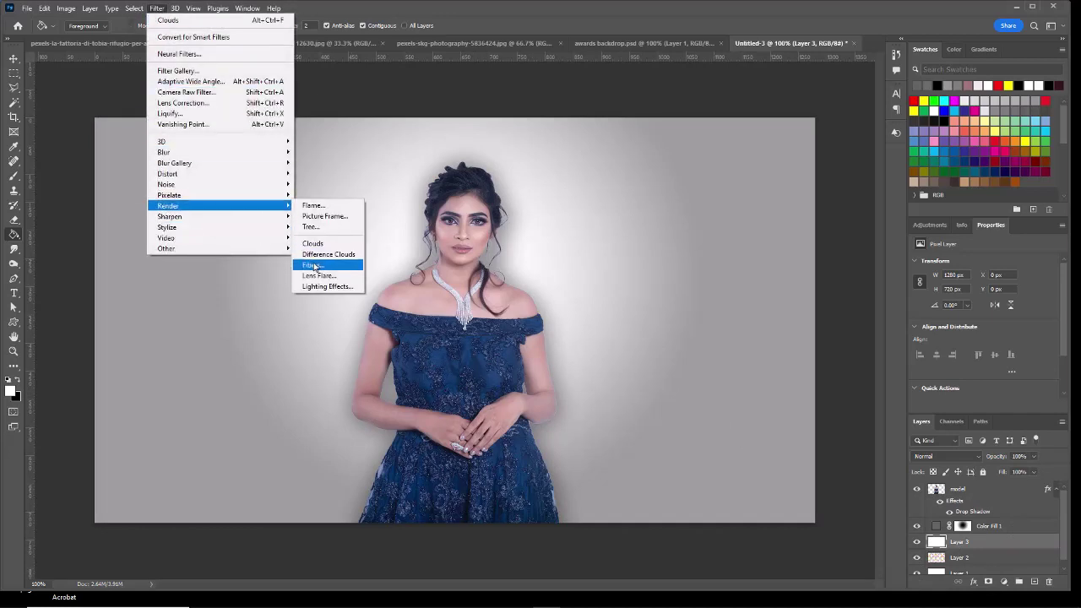
click(313, 266)
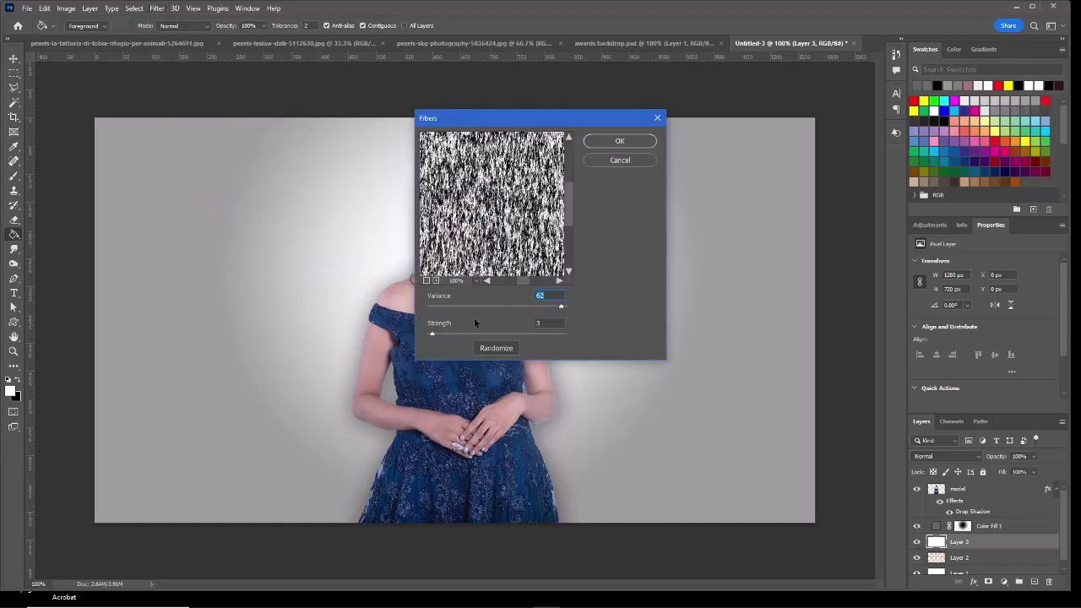
drag(433, 334, 534, 340)
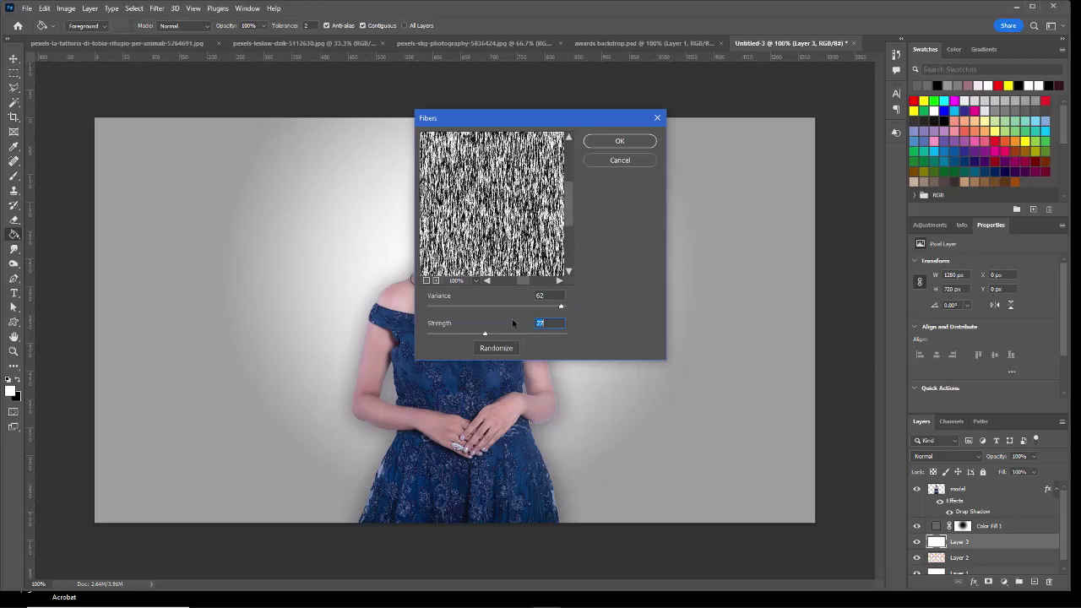
mouse_move(561, 306)
mouse_down()
mouse_move(424, 314)
mouse_move(456, 308)
mouse_up()
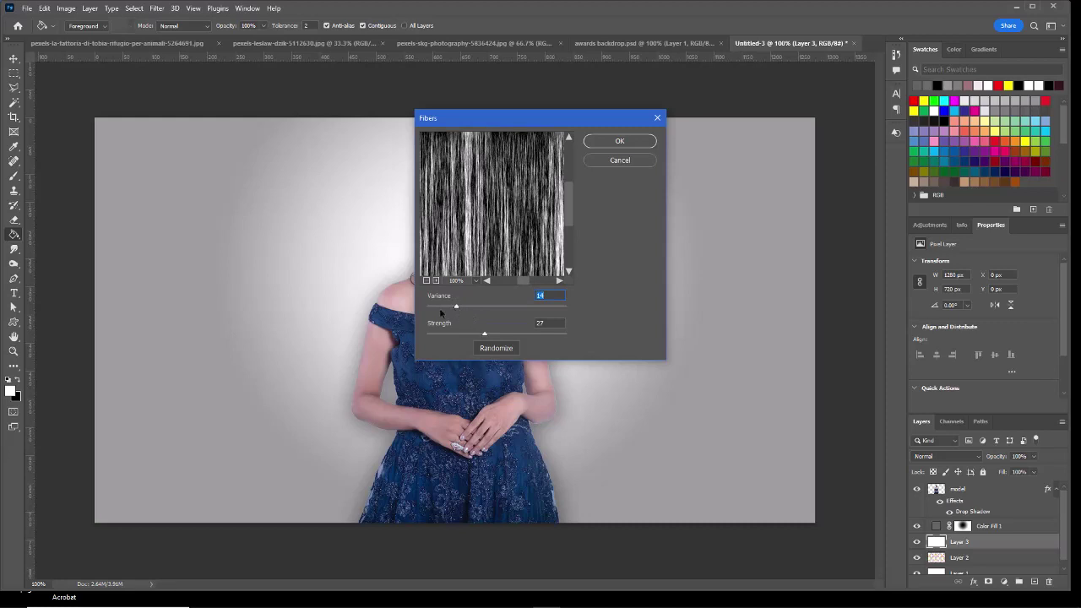
mouse_move(457, 308)
mouse_down()
mouse_move(442, 309)
mouse_move(482, 336)
mouse_move(430, 338)
mouse_up()
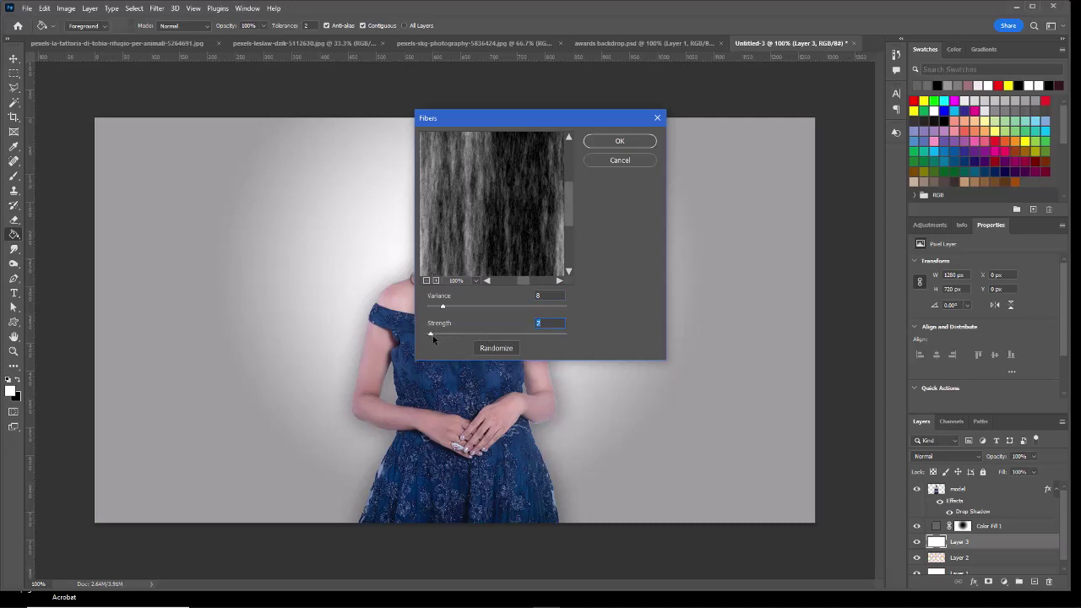
click(617, 141)
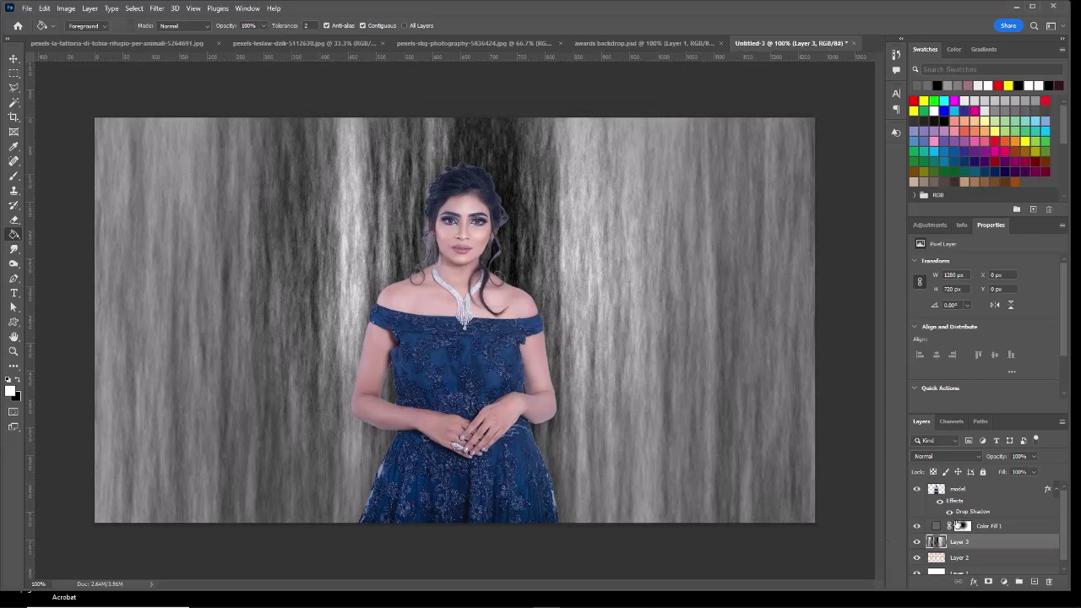
- Set the fibers layer's opacity to 12% and its blend mode to Multiply
click(1033, 456)
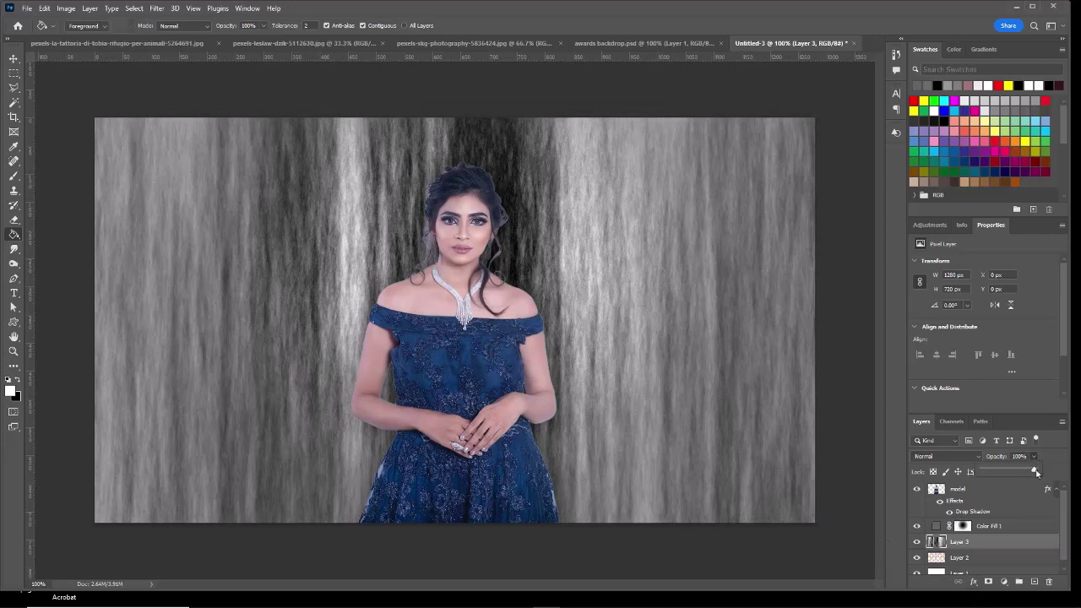
drag(1037, 471, 988, 487)
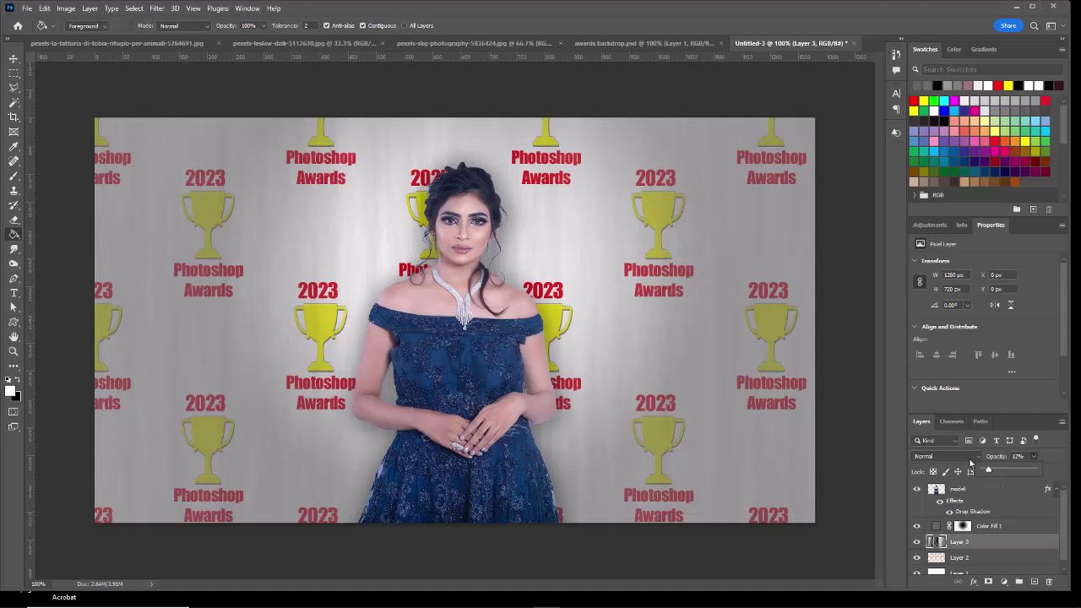
click(979, 458)
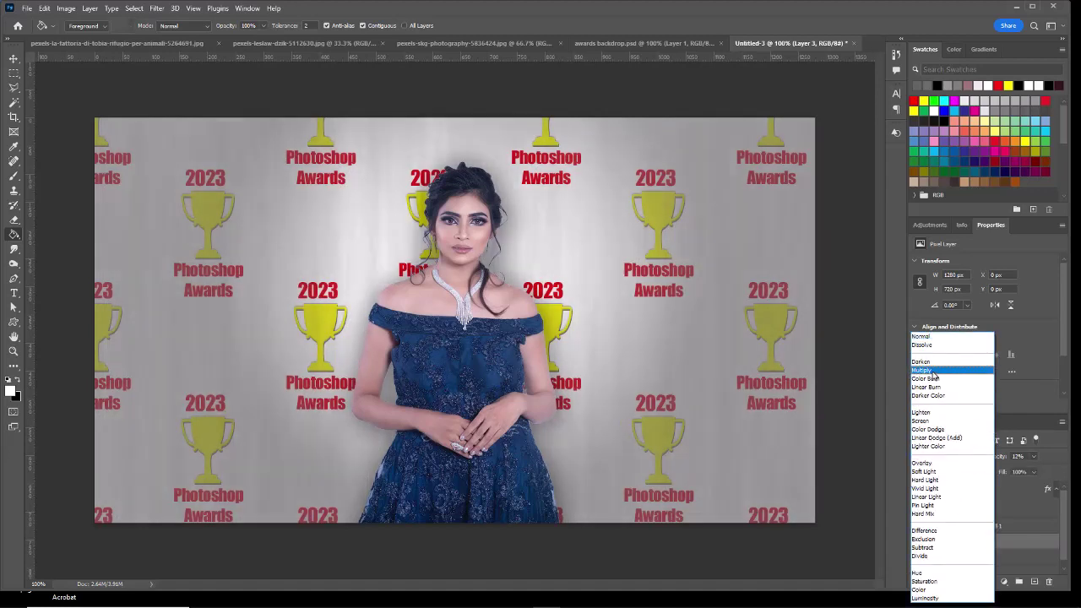
click(933, 372)
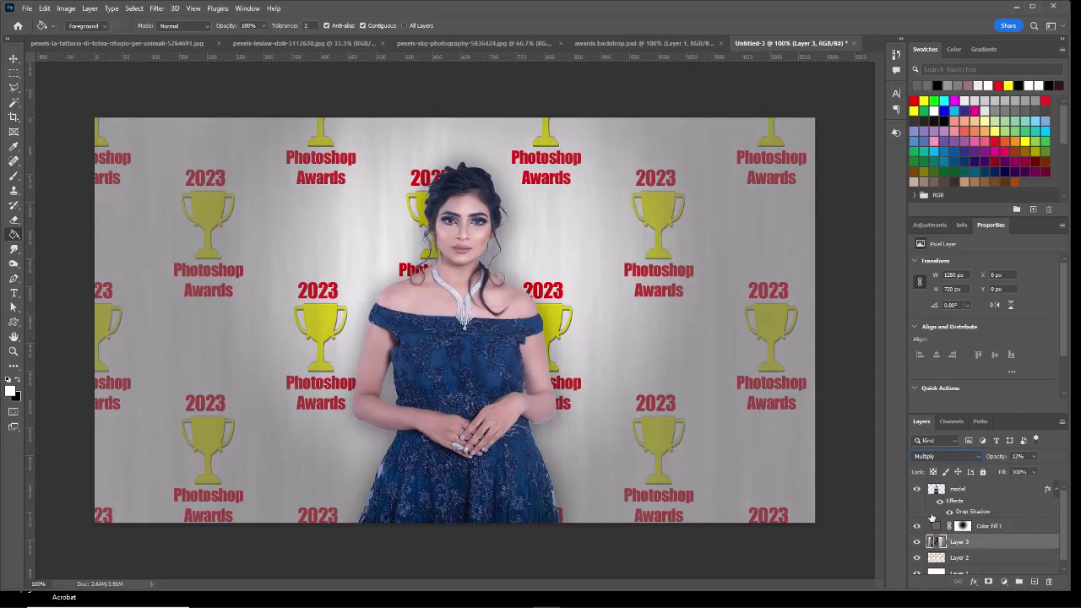